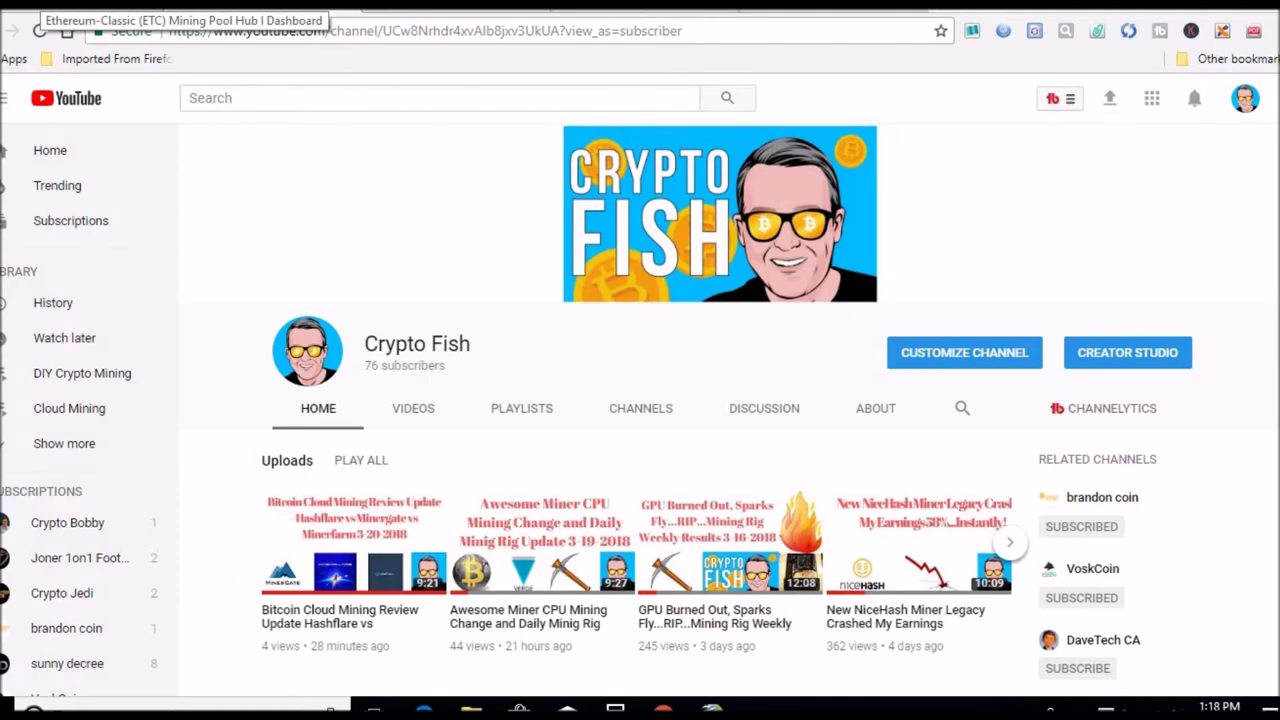
# Open the account's all-coin balances page on Mining Pool Hub.
pyautogui.click(60, 4)
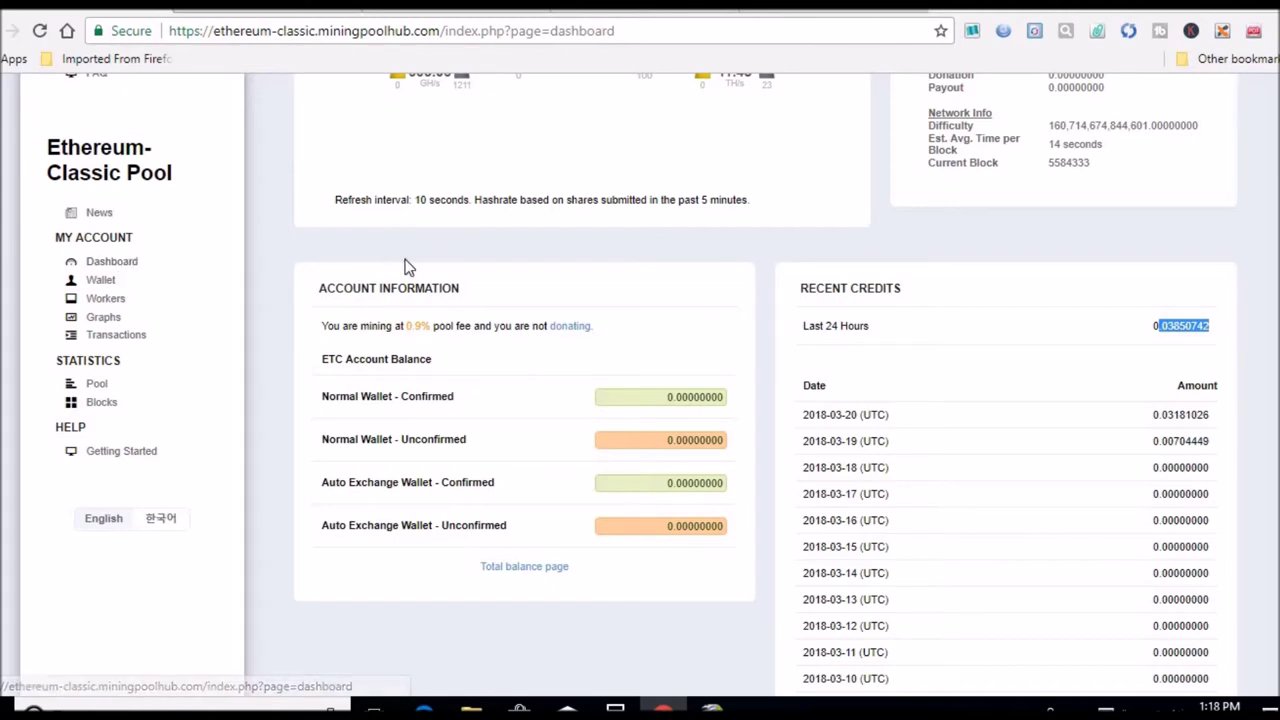
pyautogui.scroll(3, 640, 400)
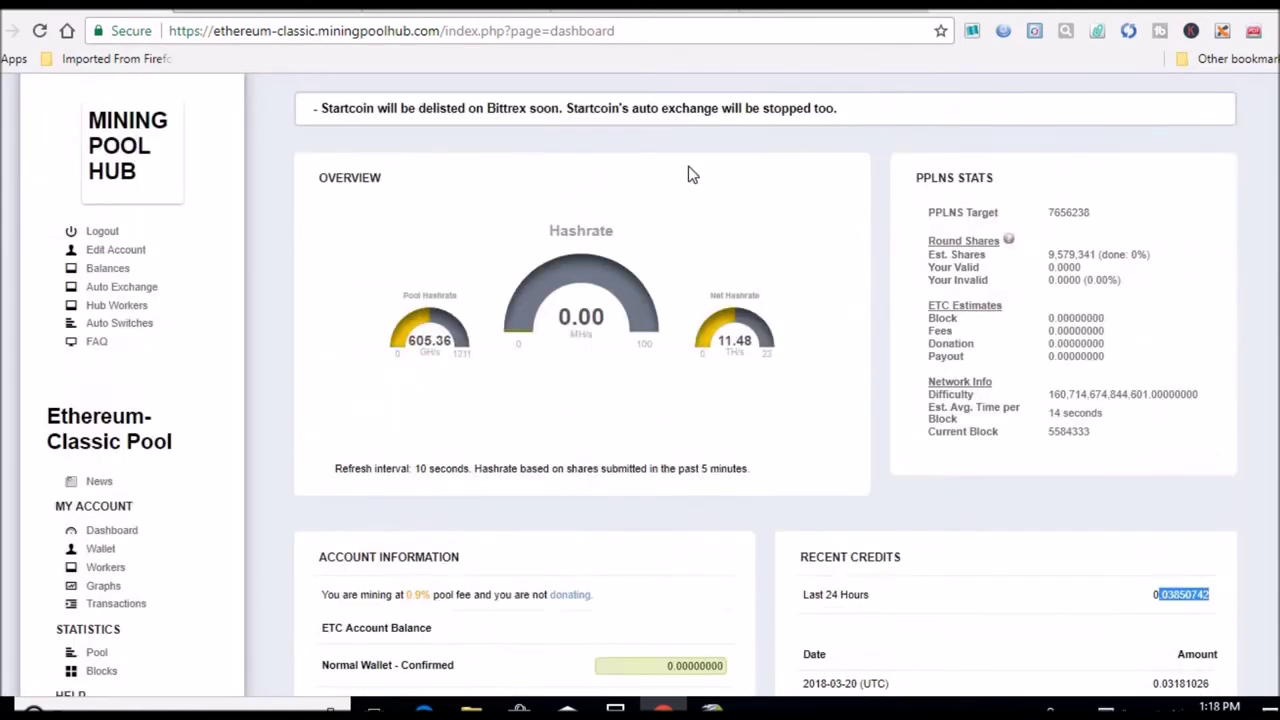
pyautogui.click(119, 270)
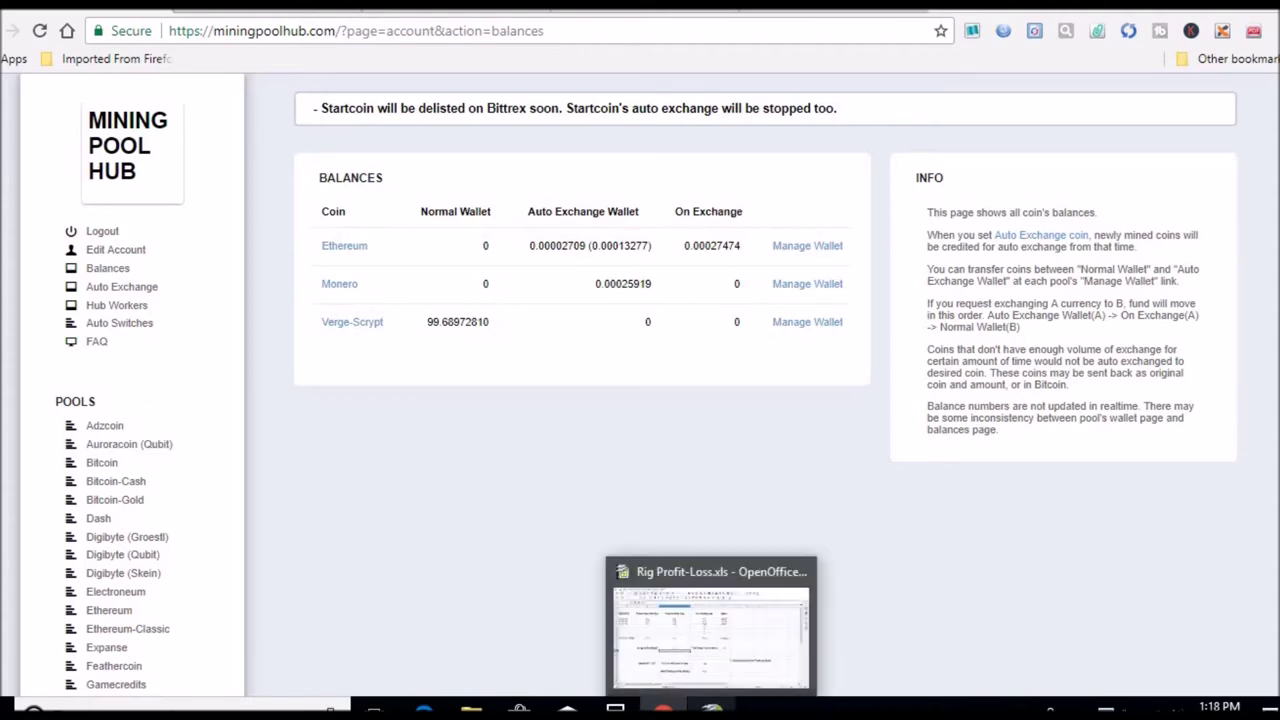
# Switch to the Rig Profit-Loss.xls spreadsheet and set Verge Coins Mined on the Week 5 sheet to 349.
pyautogui.click(711, 708)
pyautogui.click(437, 426)
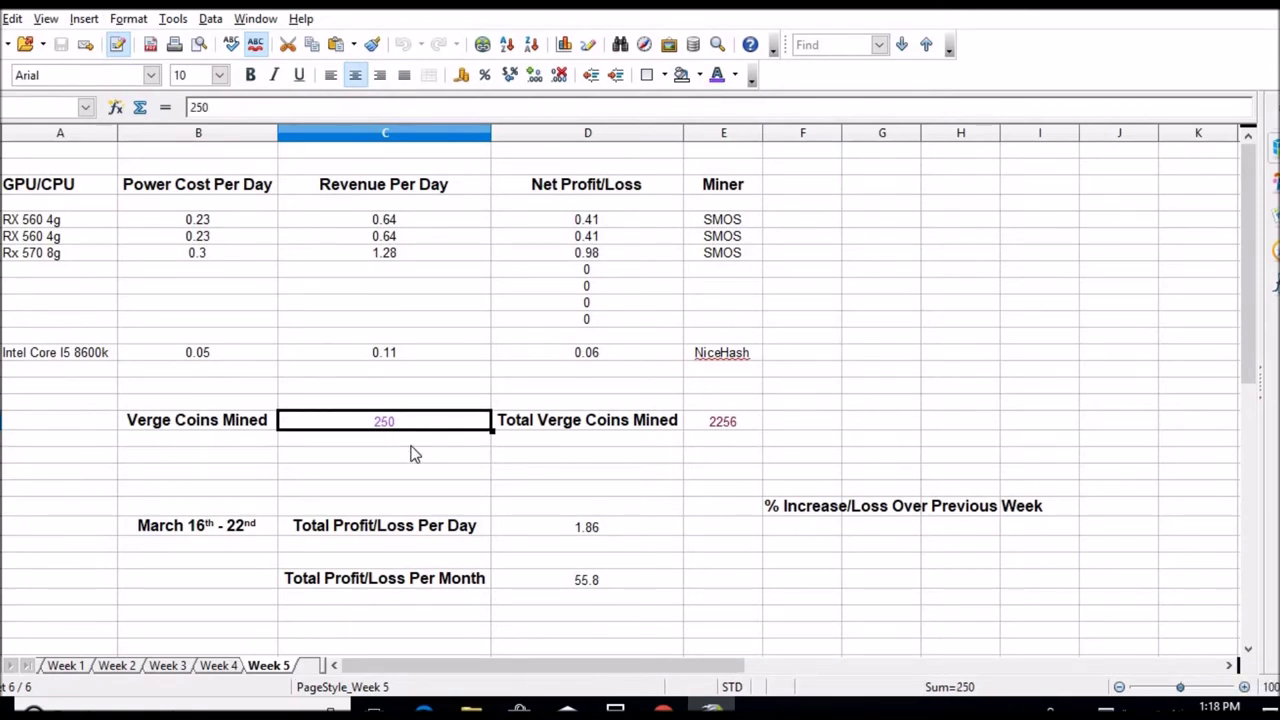
pyautogui.write('349')
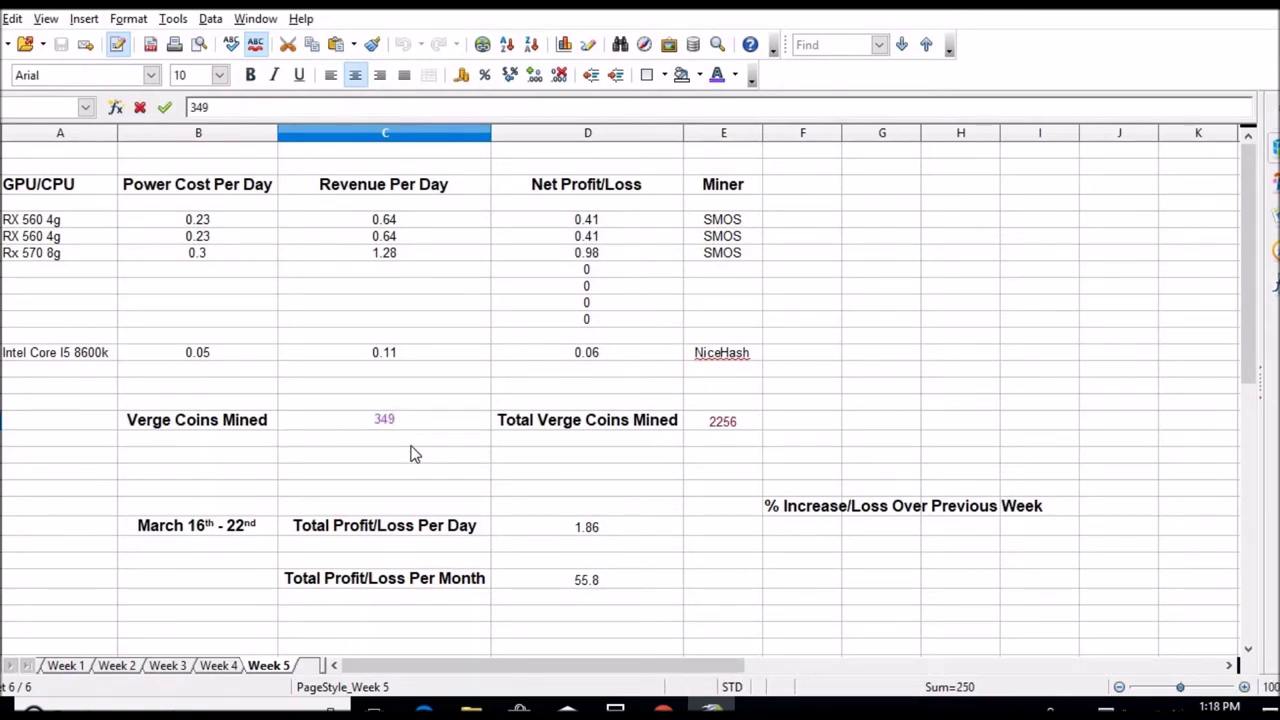
pyautogui.press('Return')
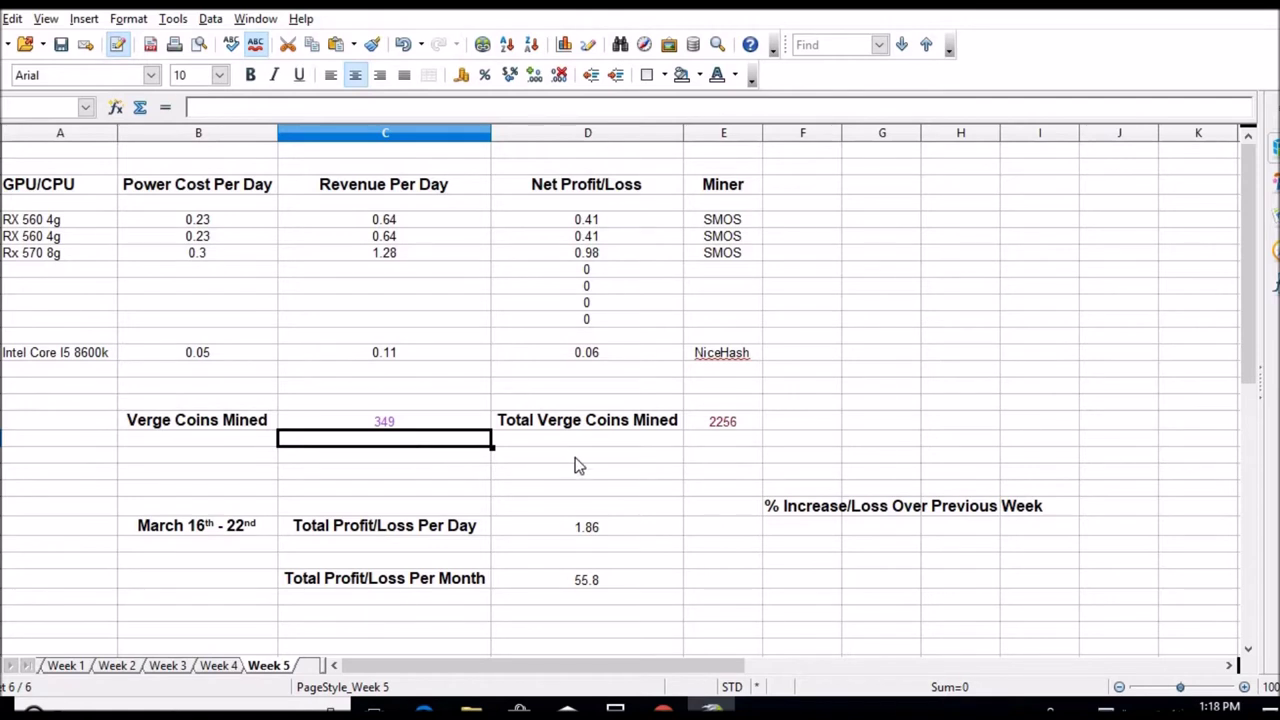
# Open Calculator and add 99 to the 2256 total Verge coins.
pyautogui.click(615, 708)
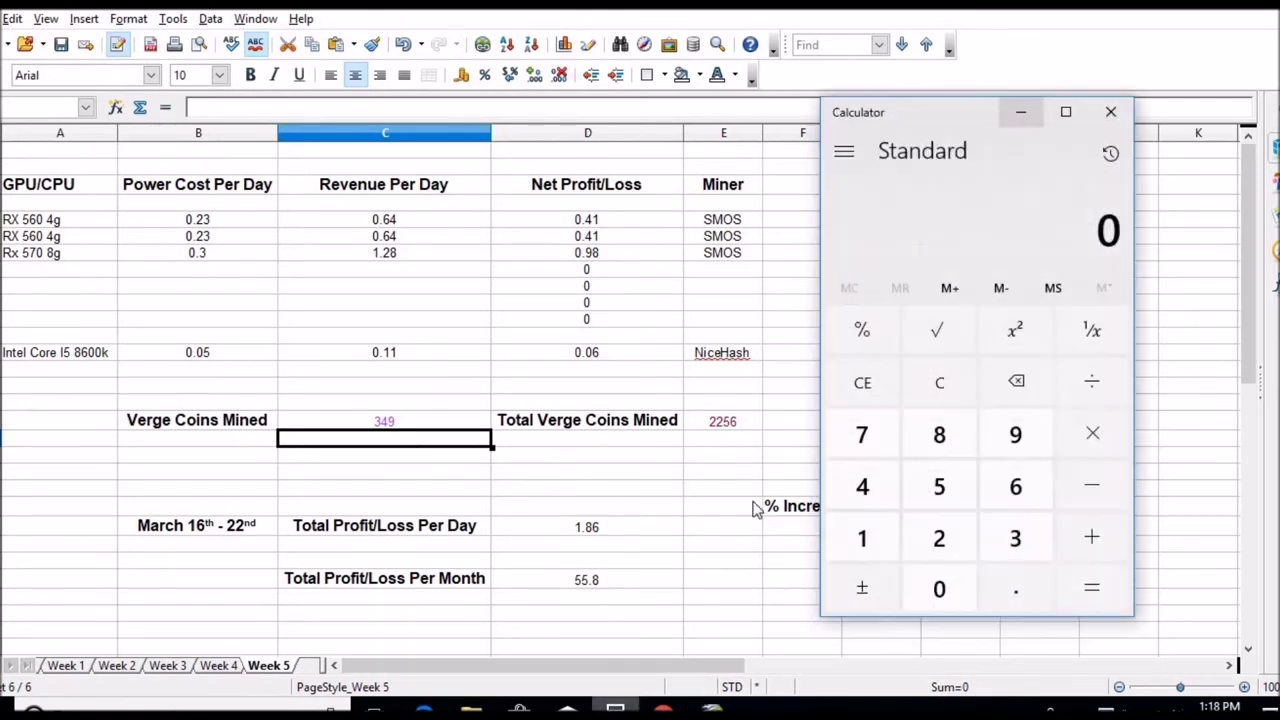
pyautogui.doubleClick(939, 540)
pyautogui.click(939, 486)
pyautogui.click(1015, 486)
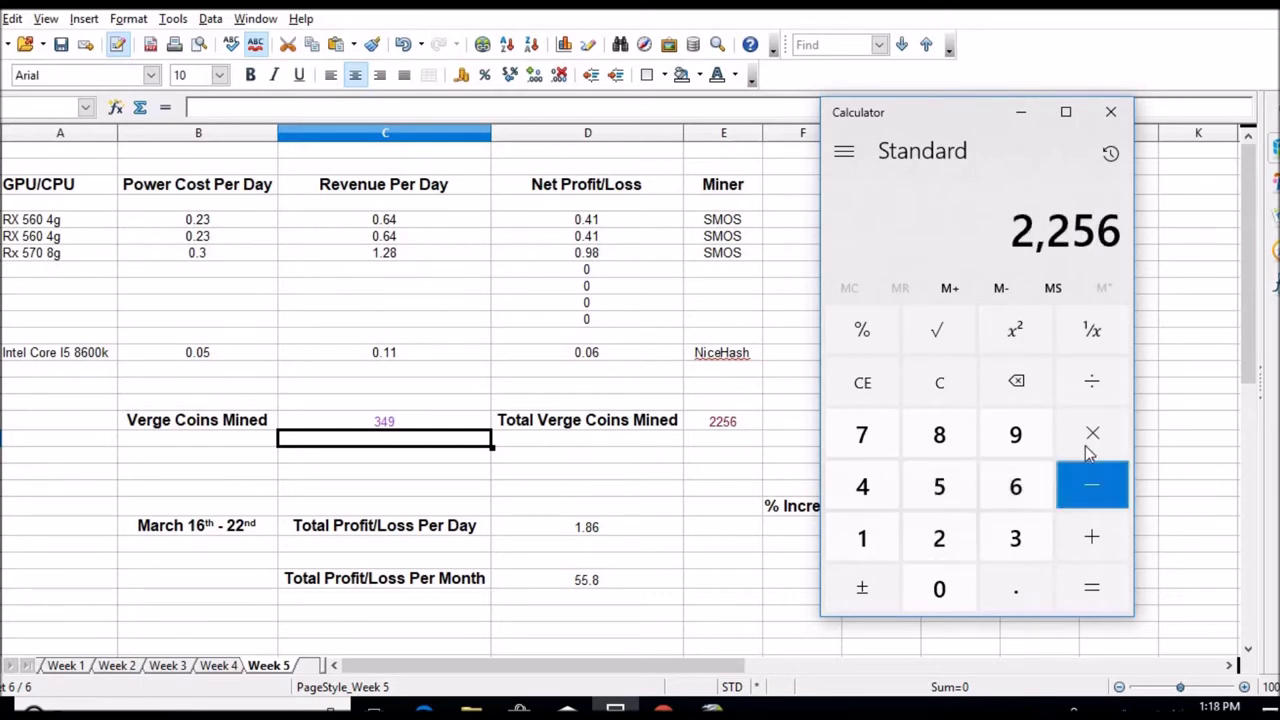
pyautogui.click(1086, 531)
pyautogui.click(1028, 439)
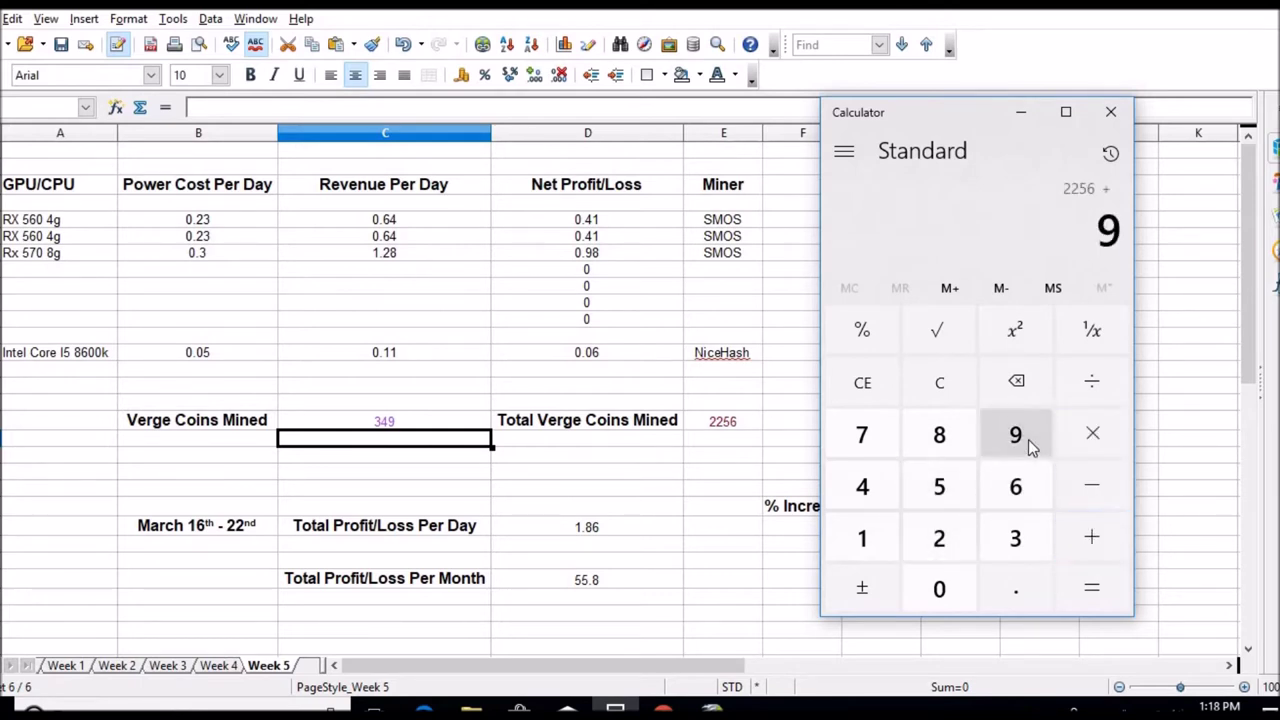
pyautogui.click(1028, 439)
pyautogui.click(1100, 588)
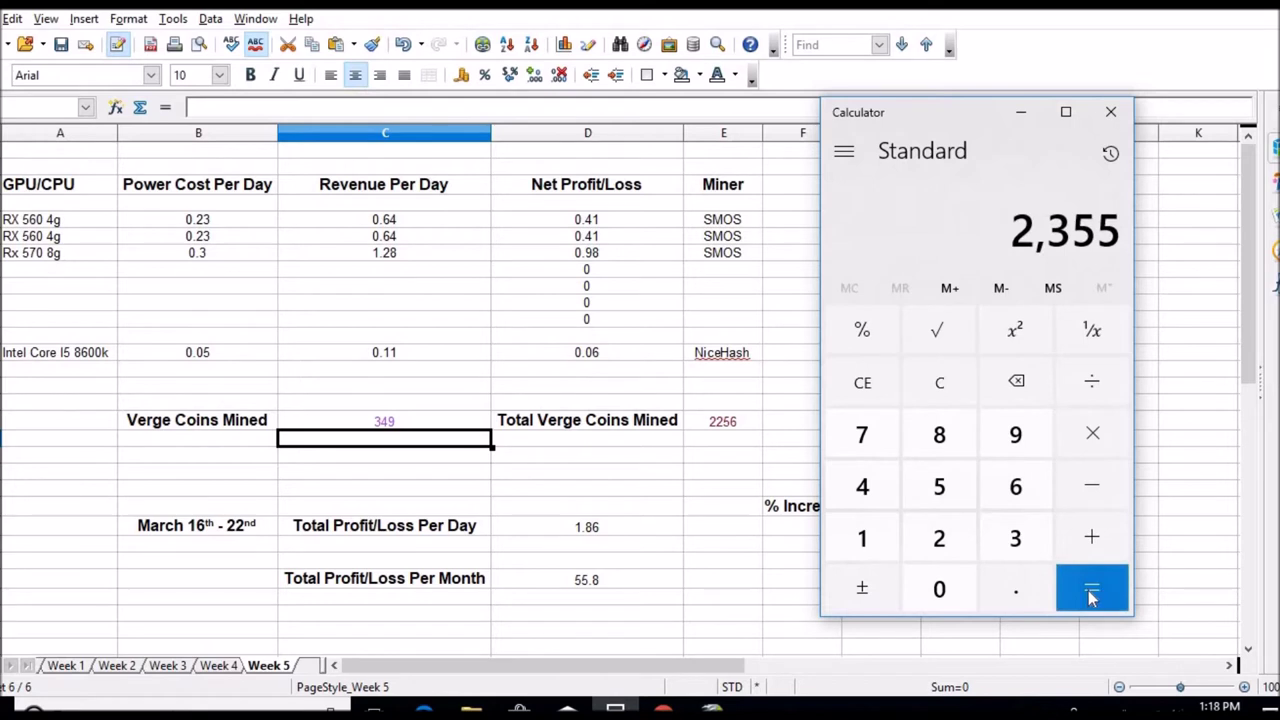
# Set Total Verge Coins Mined on the Week 5 sheet to 2355.
pyautogui.click(737, 421)
pyautogui.write('2')
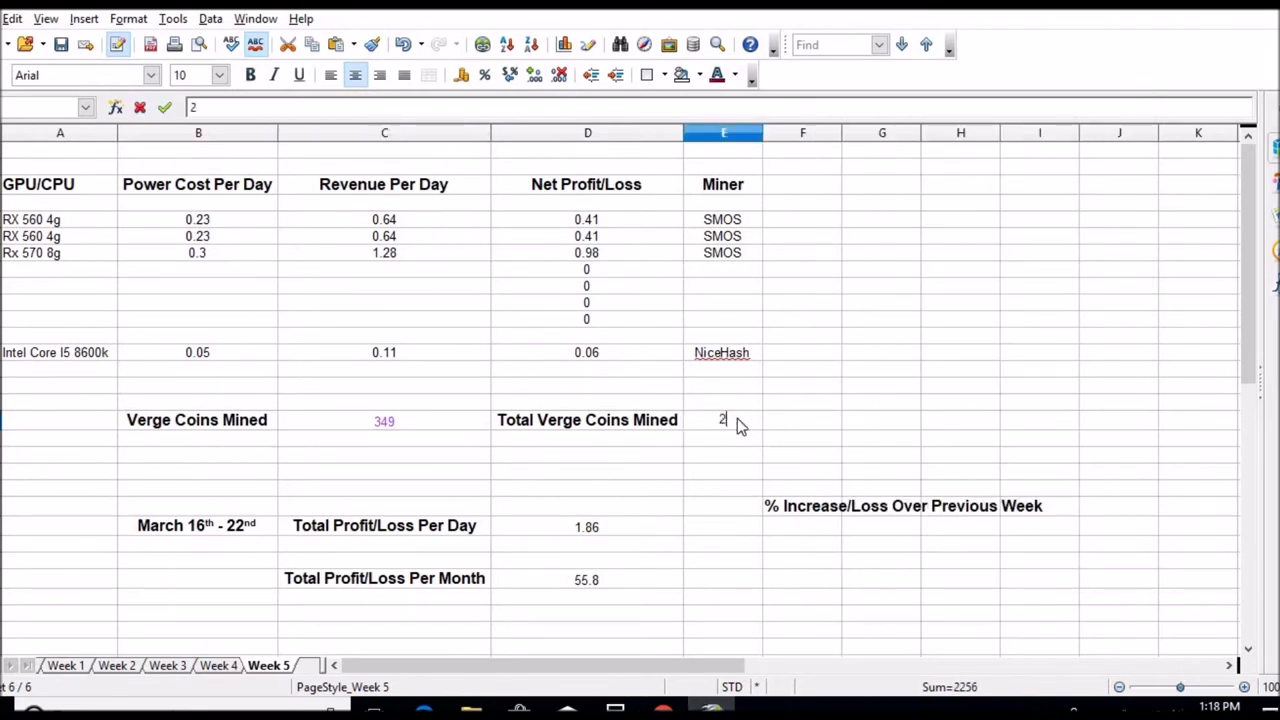
pyautogui.write('355')
pyautogui.press('Return')
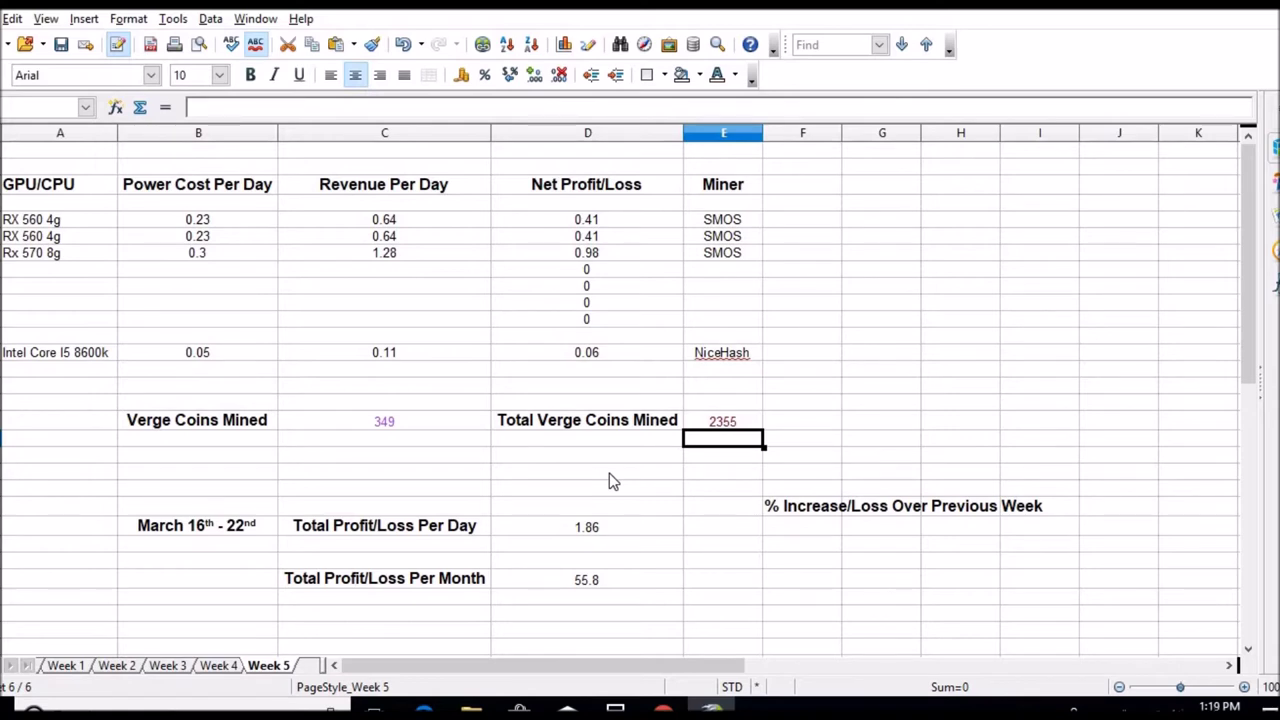
# Switch to the browser, review Mining Pool Hub's AMD GPU coin profits, and open the Ethereum-Classic pool dashboard.
pyautogui.click(663, 708)
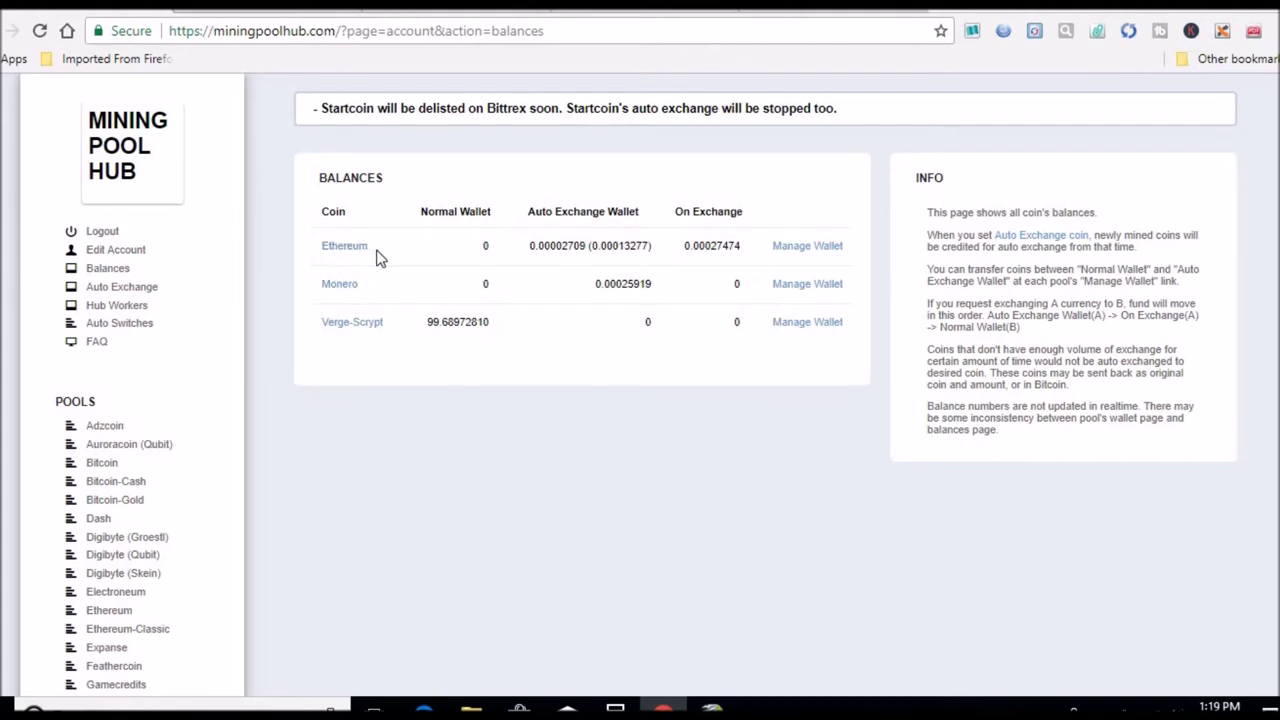
pyautogui.click(129, 171)
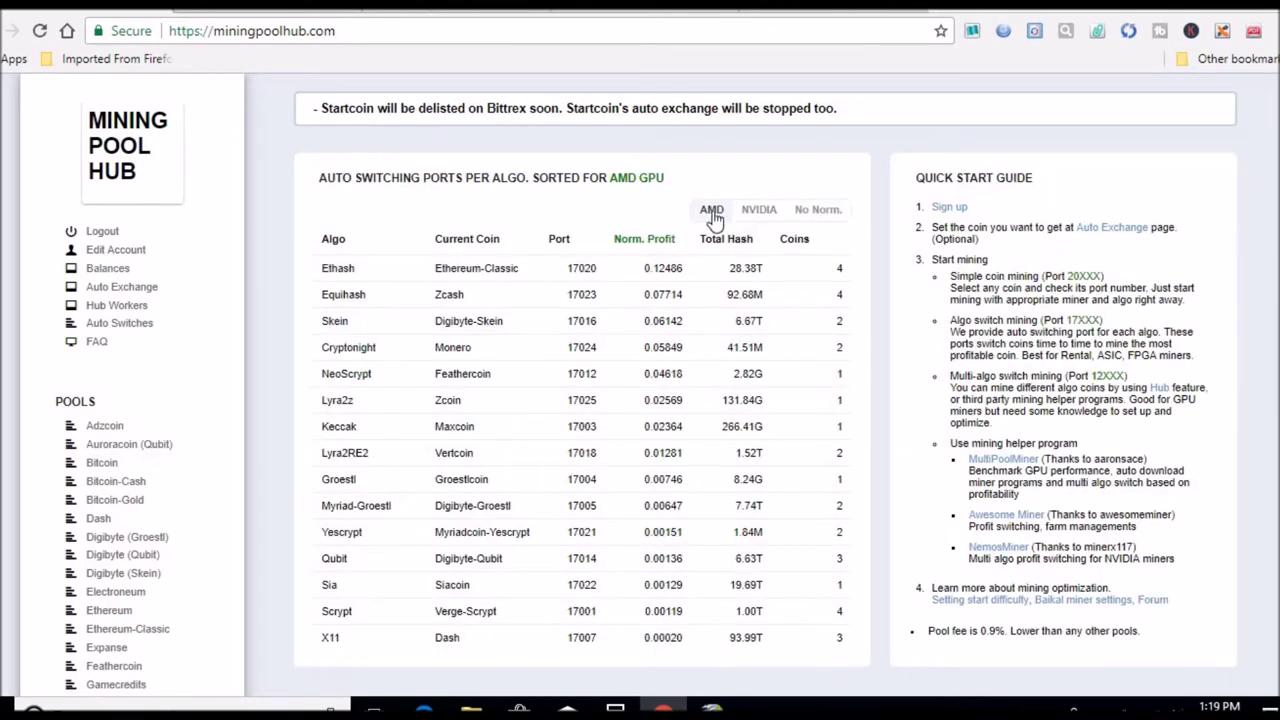
pyautogui.scroll(-8, 647, 385)
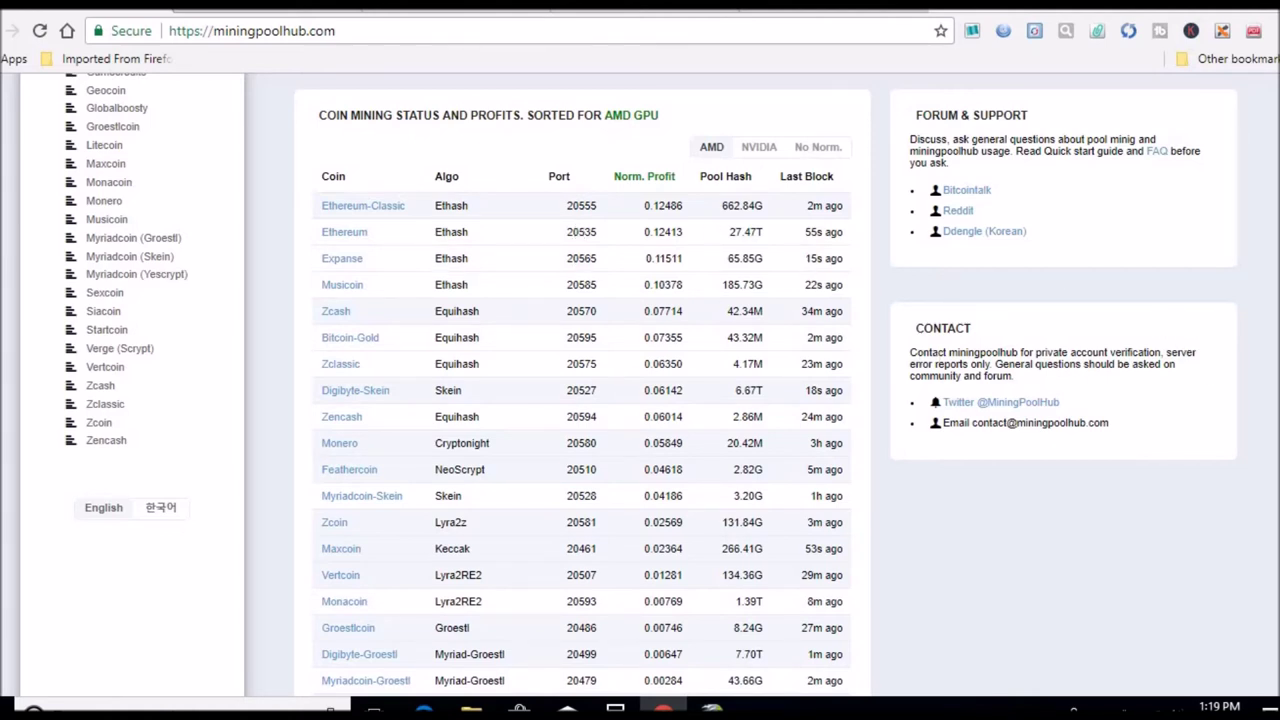
pyautogui.scroll(4, 389, 337)
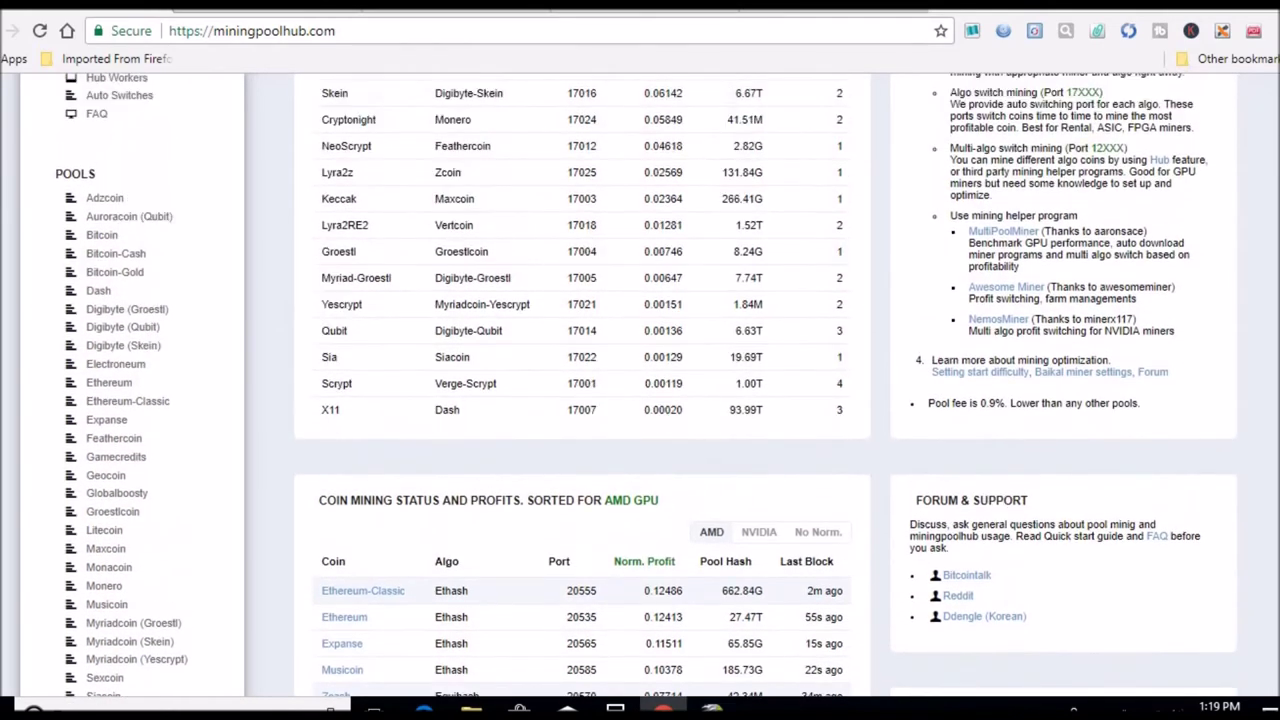
pyautogui.click(157, 403)
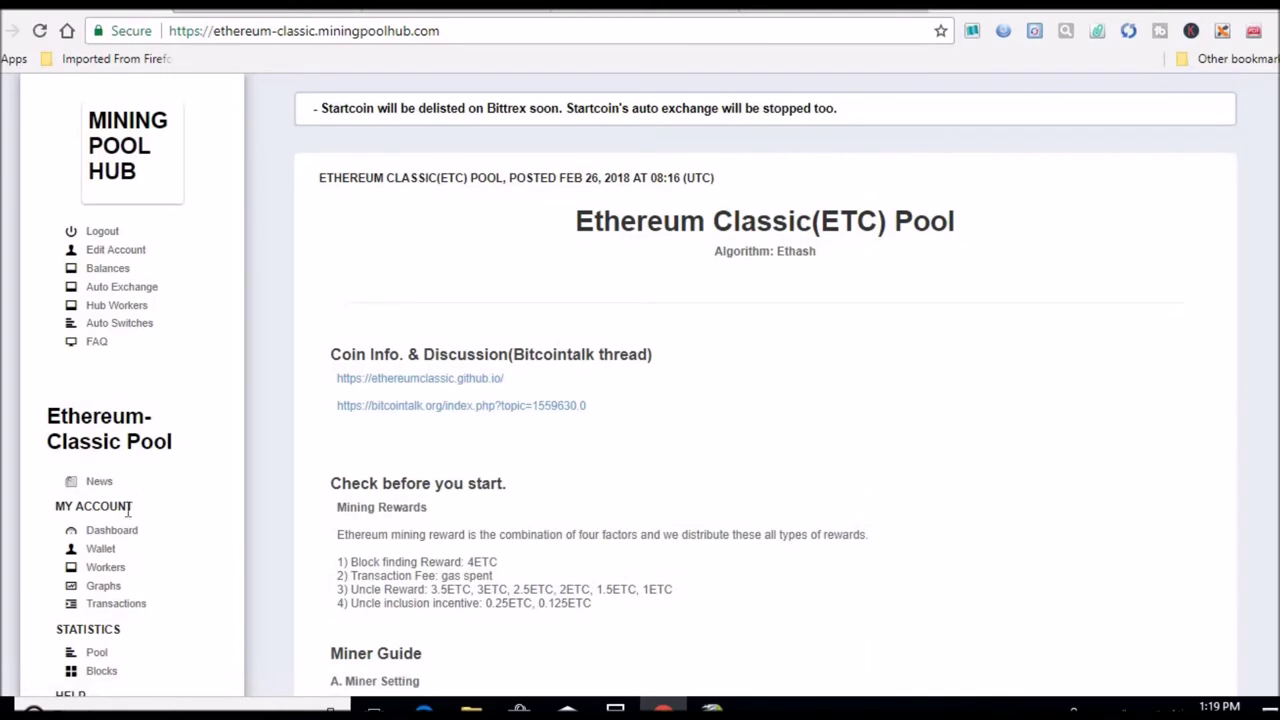
pyautogui.click(127, 538)
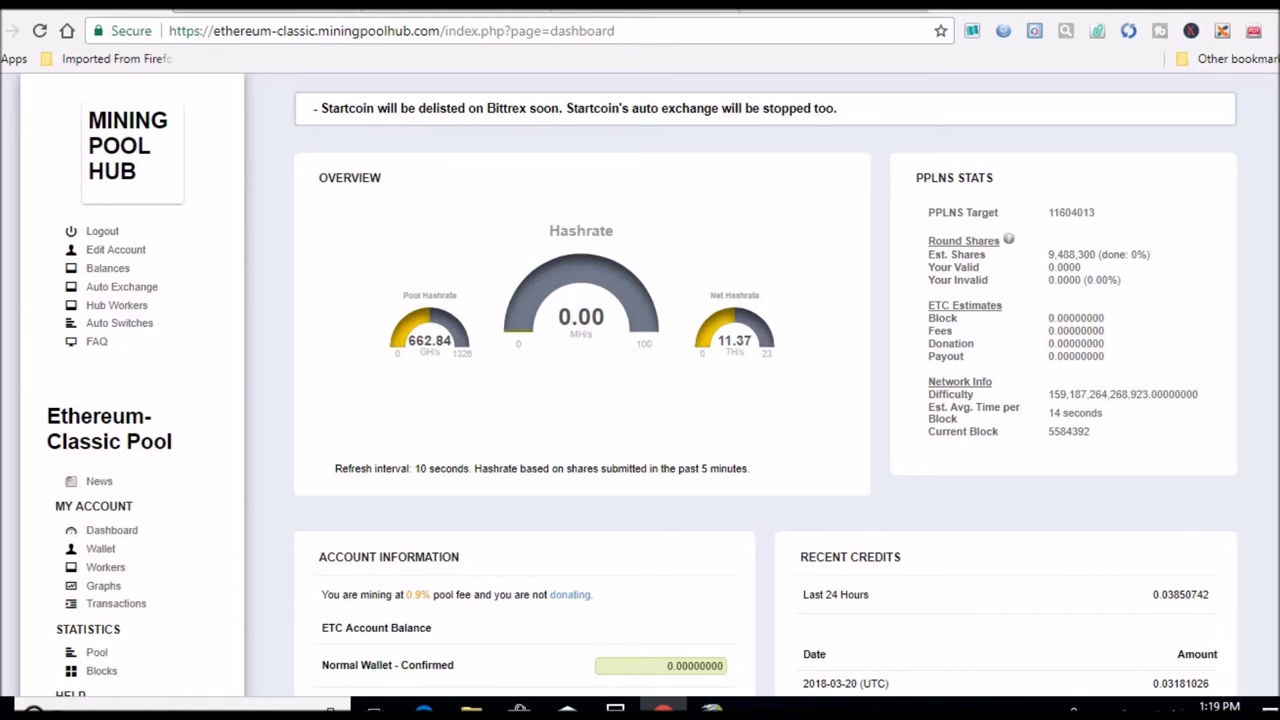
# Convert the last 24 hours' Ethereum Classic credit of .03850742 ETC to US dollars on Currencio.
pyautogui.scroll(-3, 640, 400)
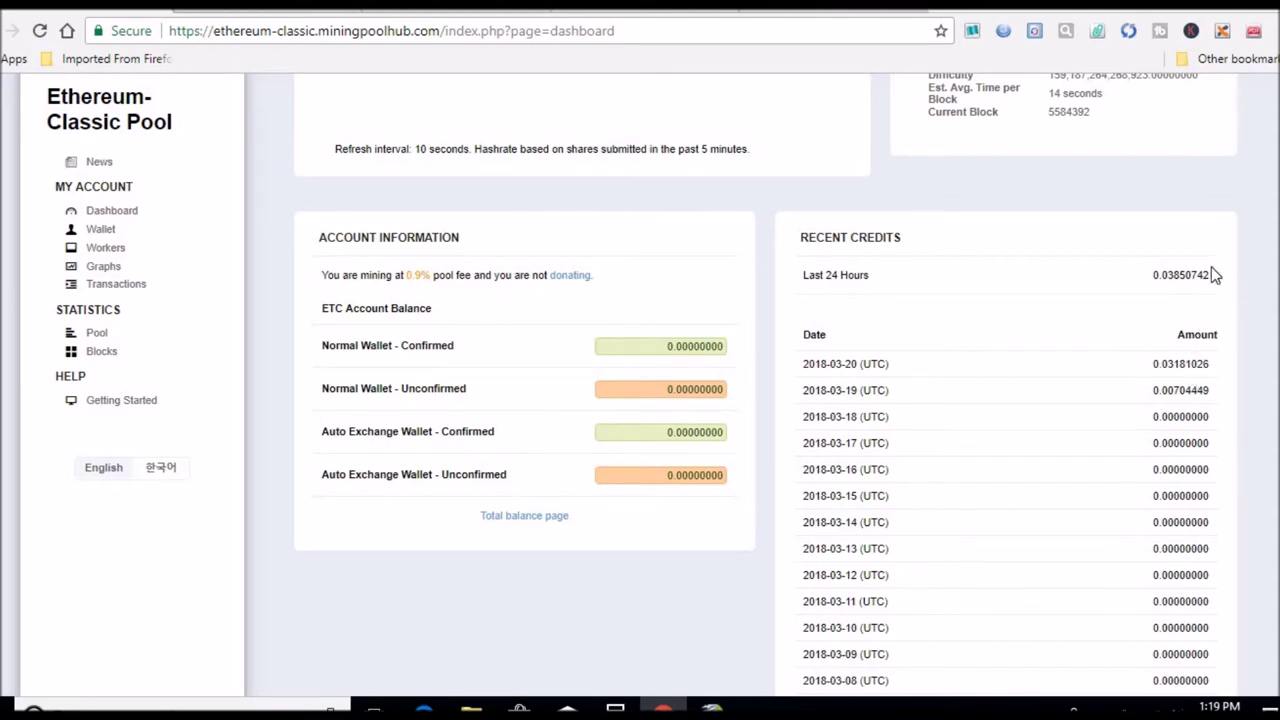
pyautogui.moveTo(1209, 274); pyautogui.dragTo(1160, 283)
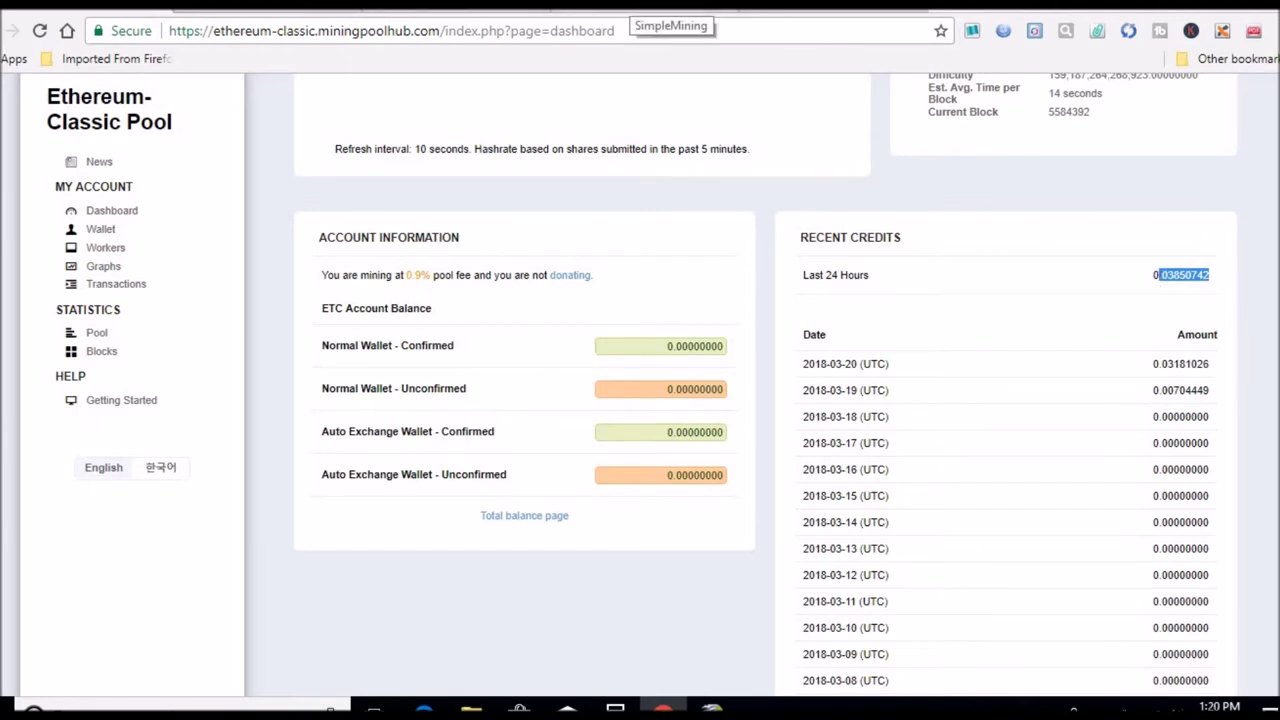
pyautogui.click(560, 6)
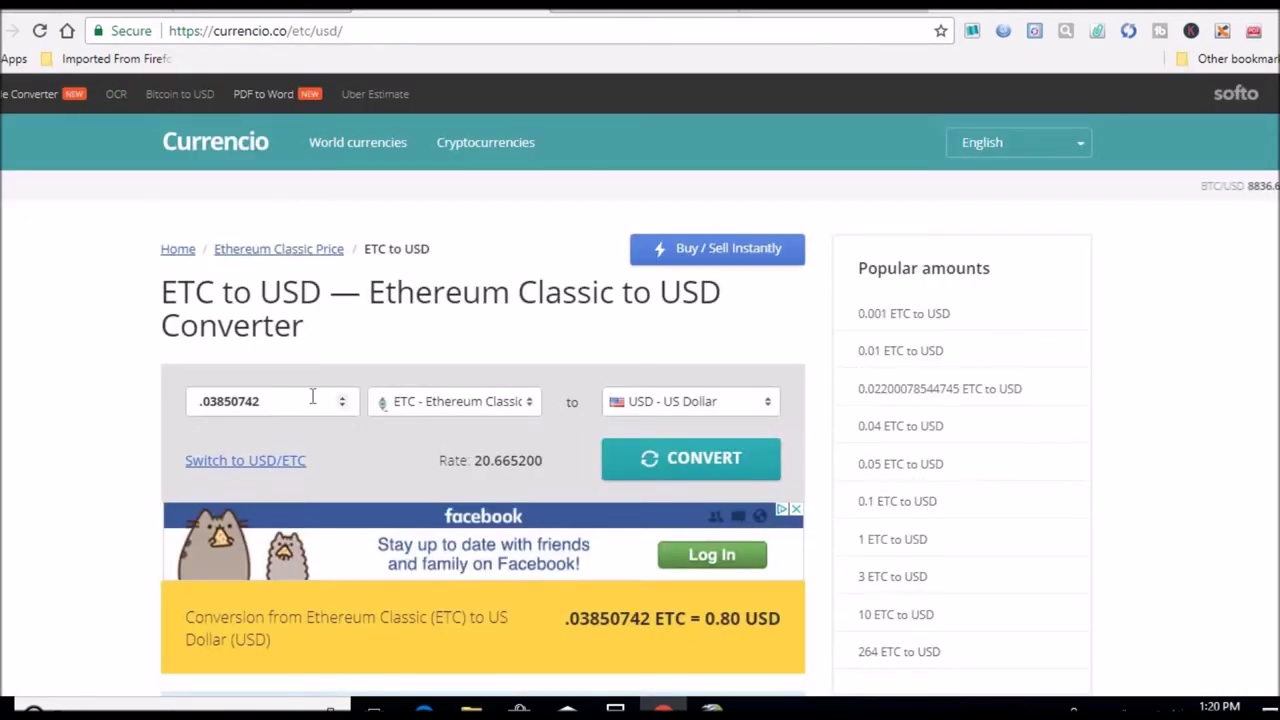
pyautogui.moveTo(305, 400); pyautogui.dragTo(143, 406)
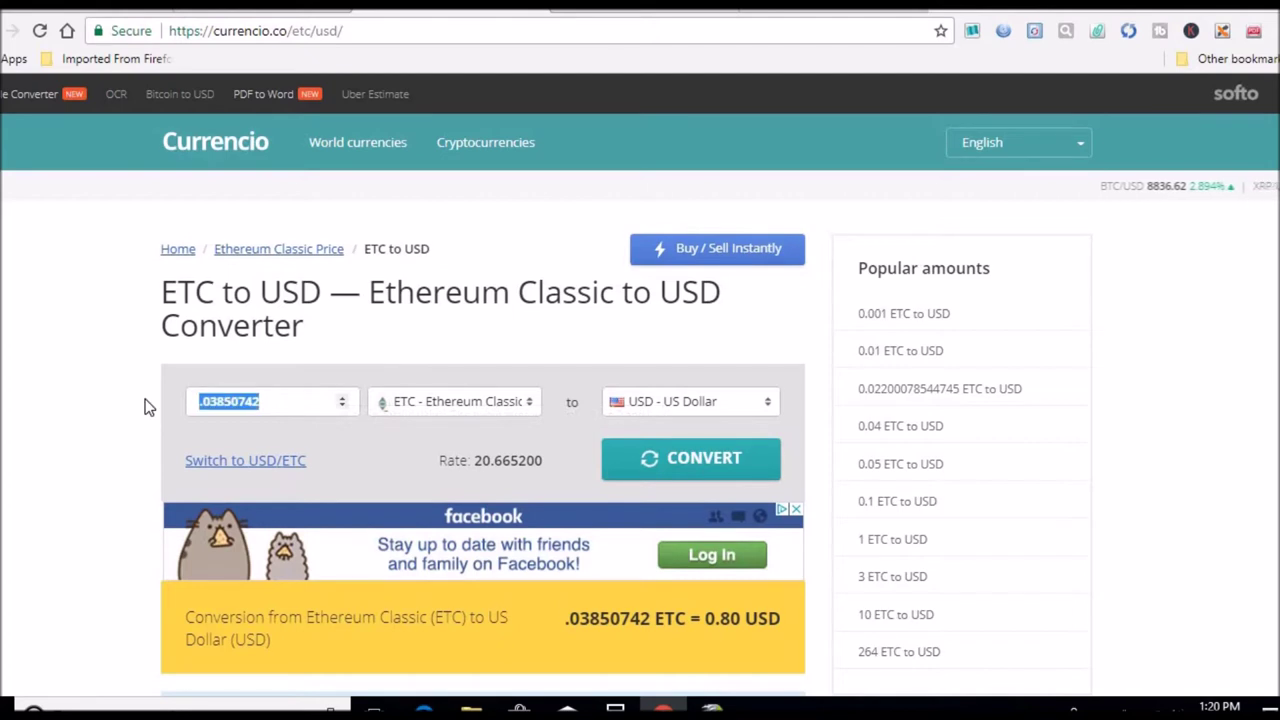
pyautogui.click(144, 406)
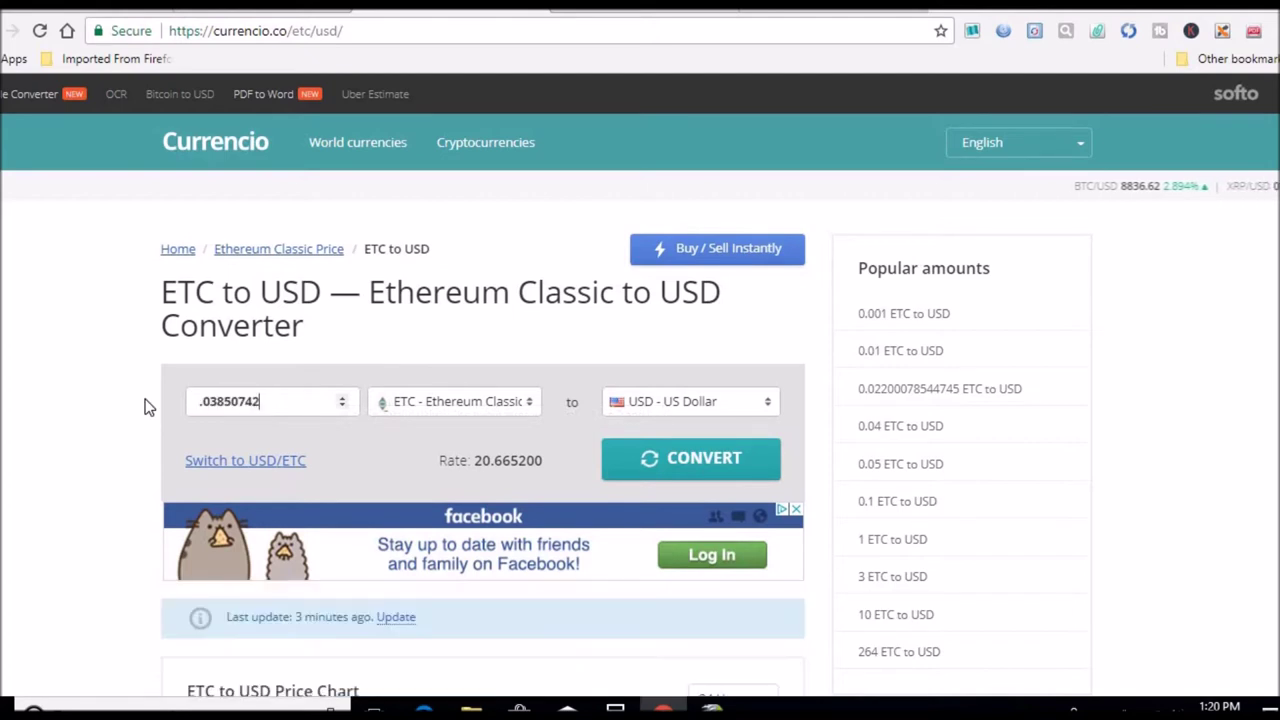
pyautogui.click(637, 463)
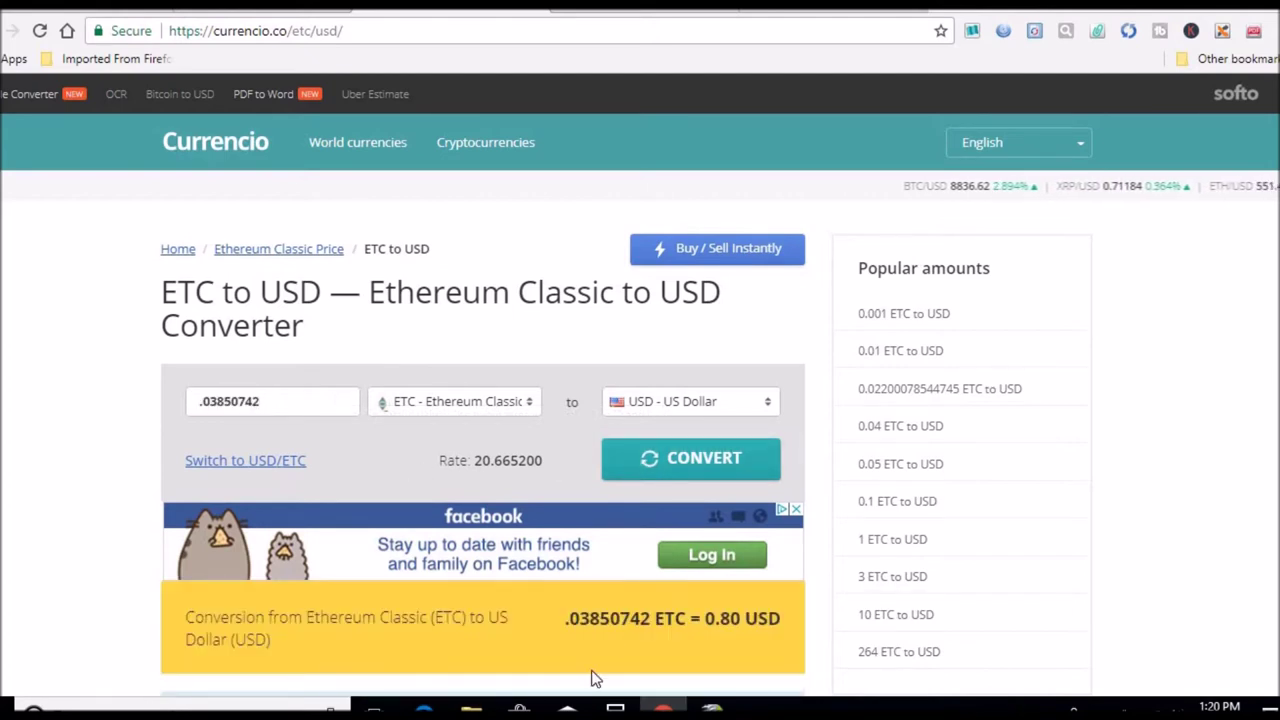
# Switch to Calculator, clear the previous calculation, and enter 0.8 for the Ethereum Classic earnings in dollars.
pyautogui.click(615, 708)
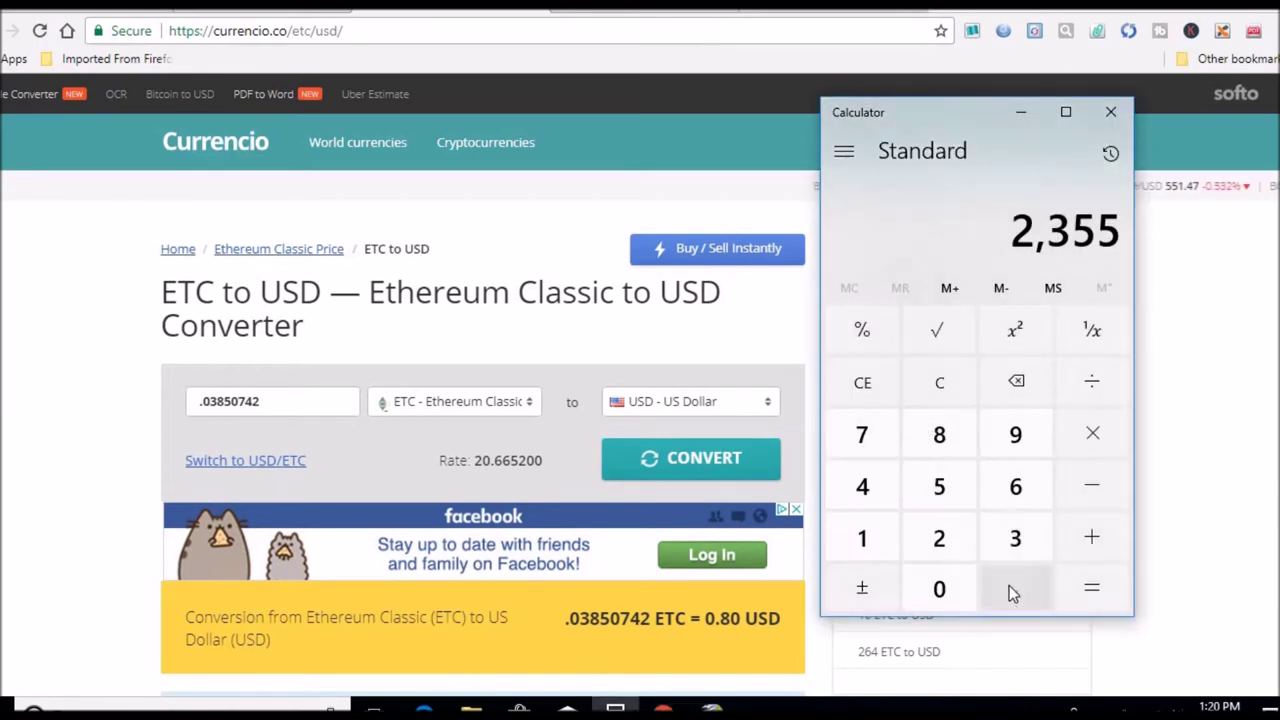
pyautogui.click(1009, 585)
pyautogui.click(947, 440)
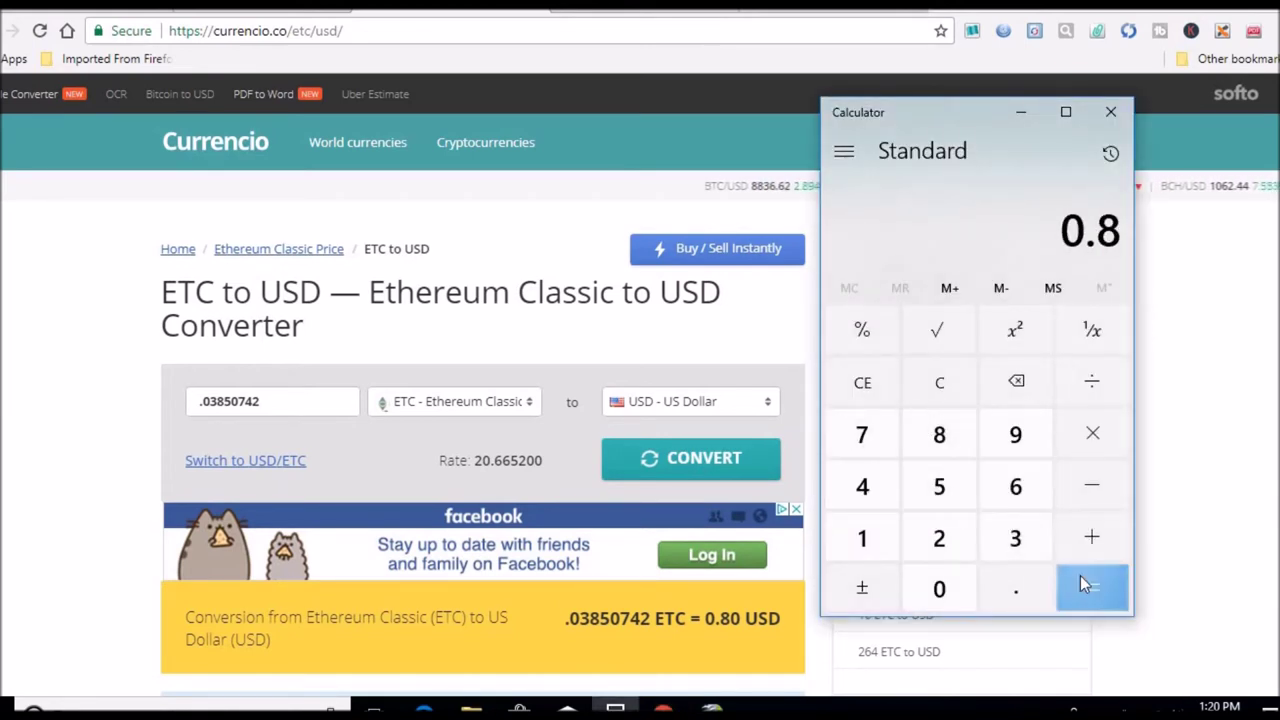
pyautogui.click(1081, 584)
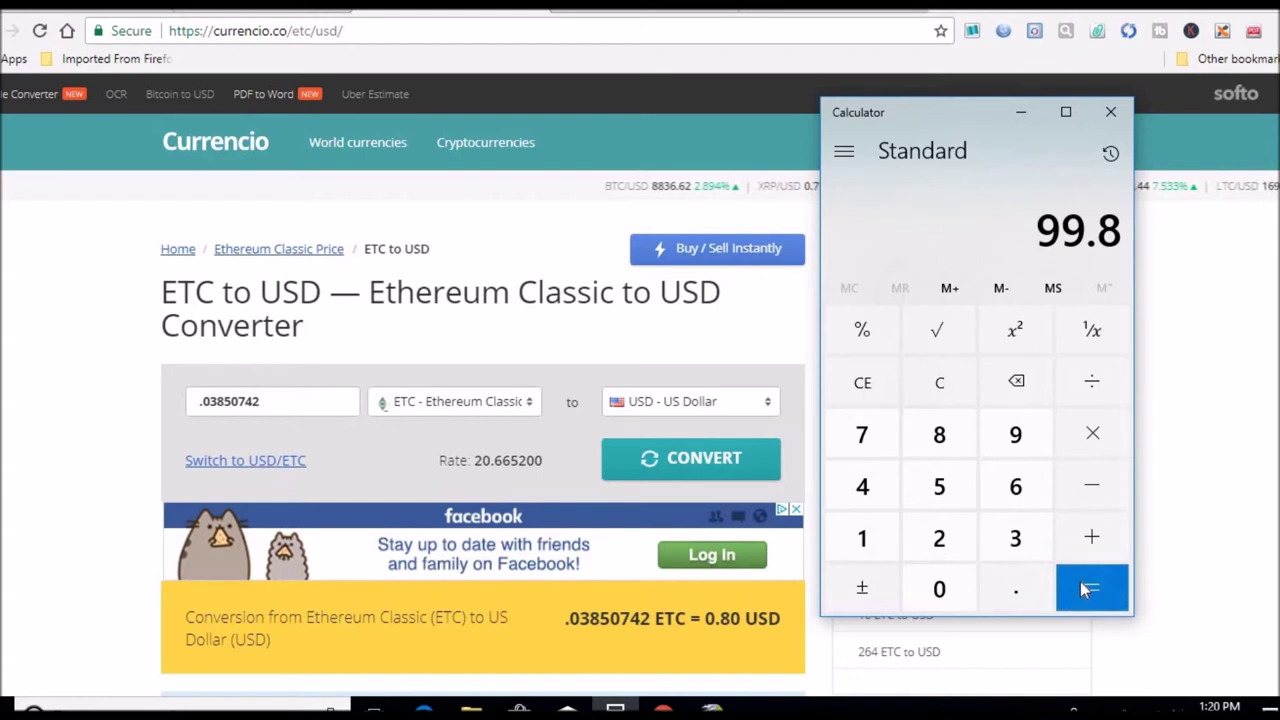
pyautogui.click(952, 386)
pyautogui.click(1009, 588)
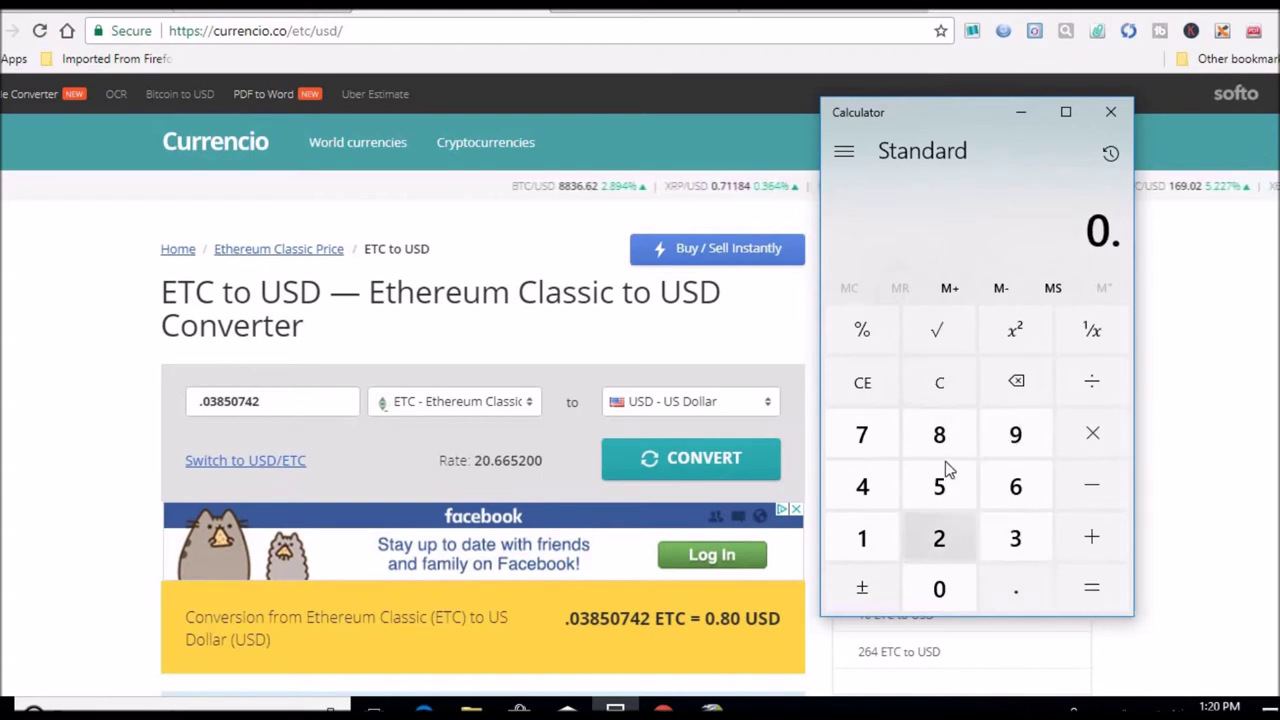
pyautogui.click(942, 436)
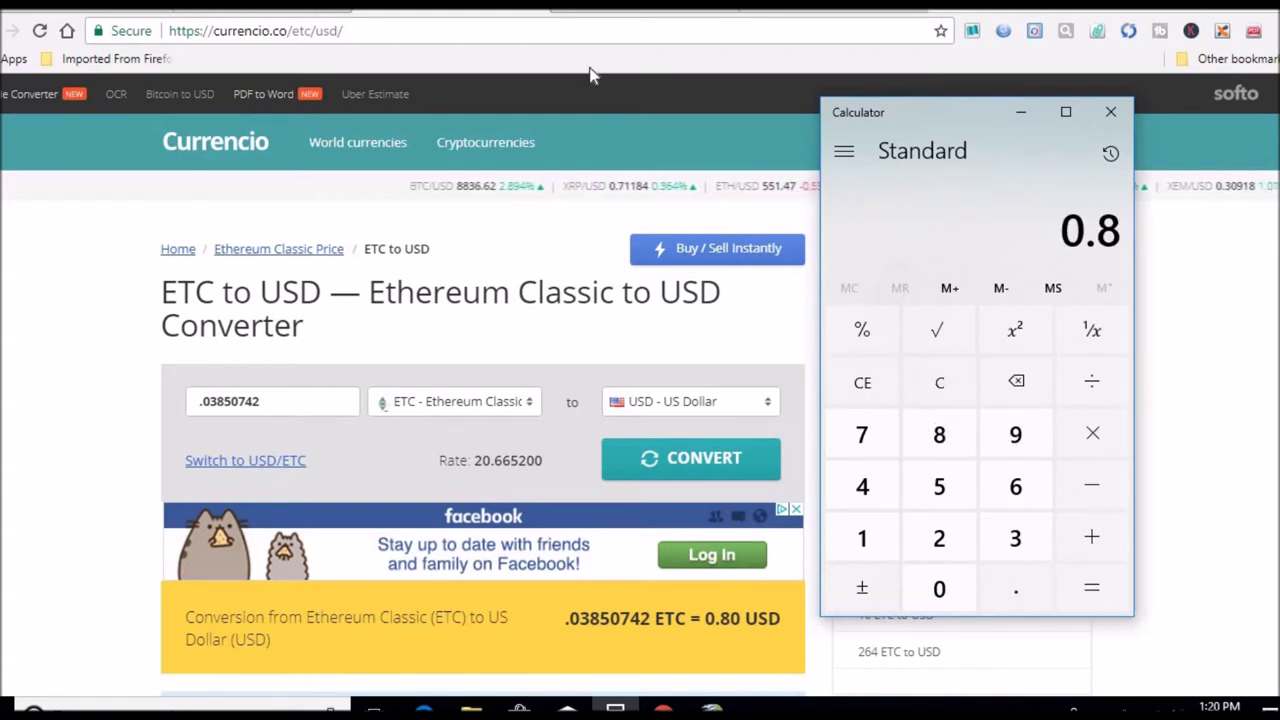
# Return to Mining Pool Hub and open the Ethereum pool's dashboard.
pyautogui.click(396, 8)
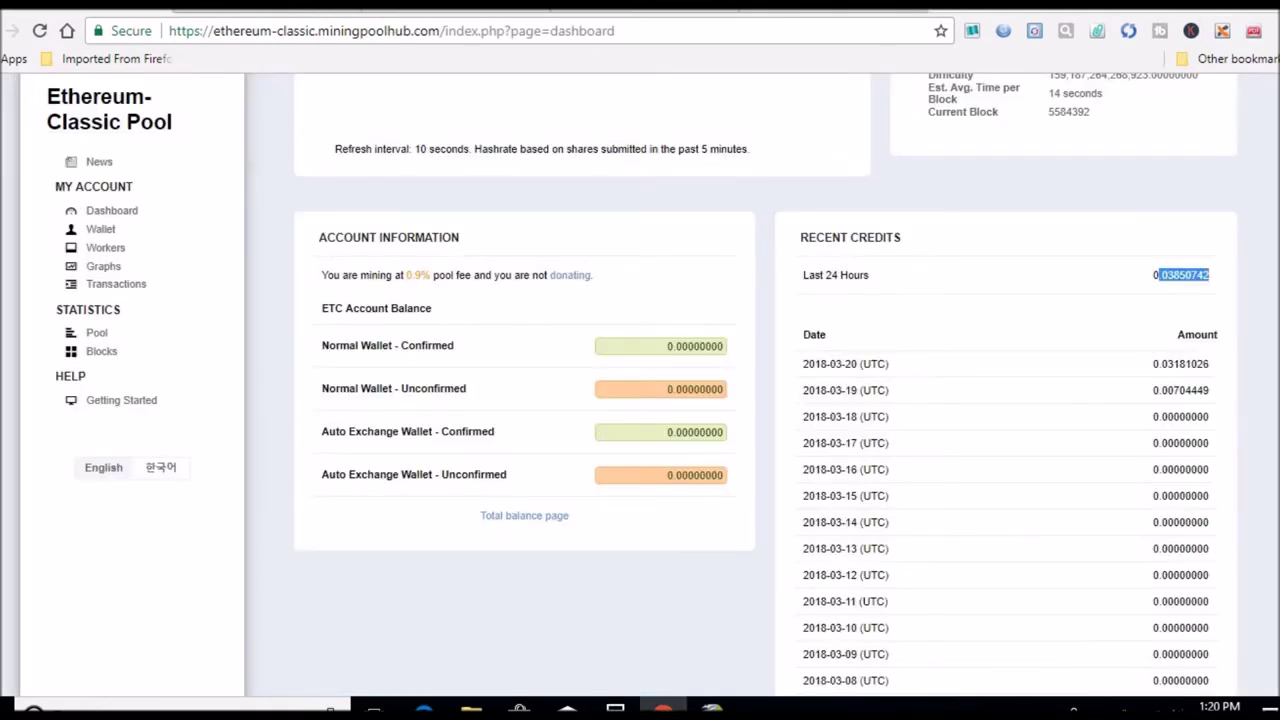
pyautogui.scroll(3, 1272, 117)
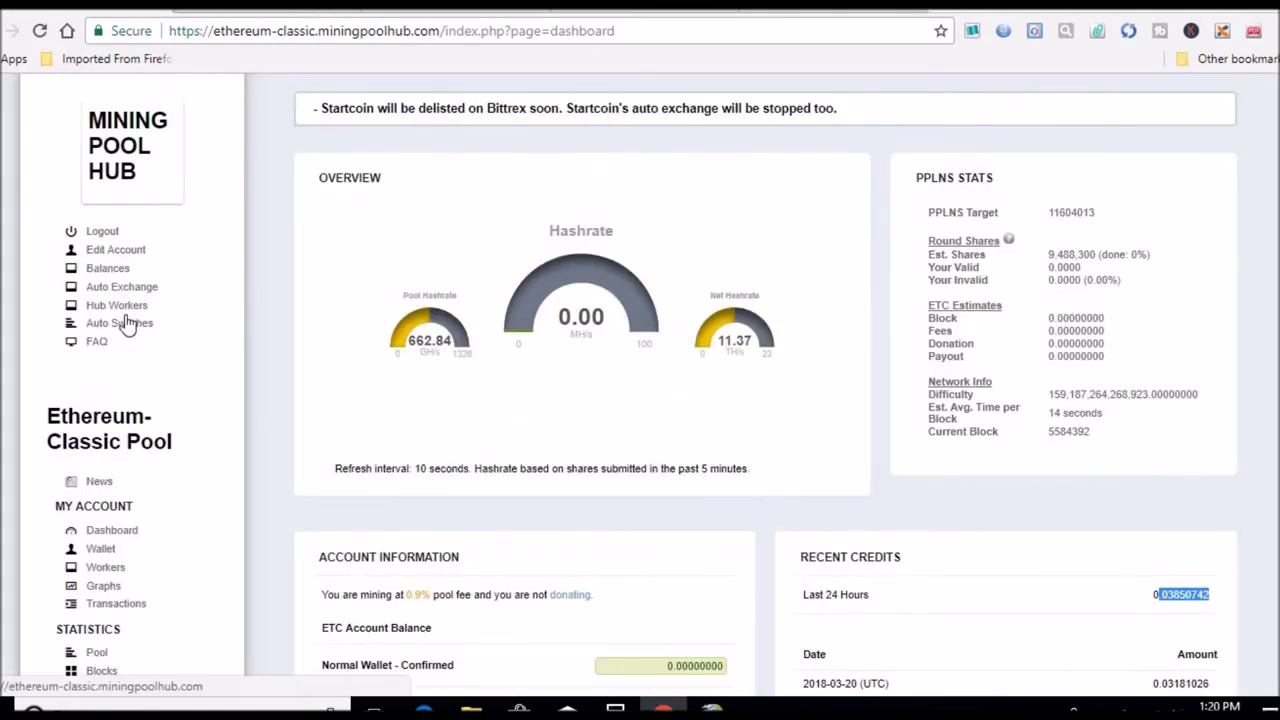
pyautogui.click(140, 148)
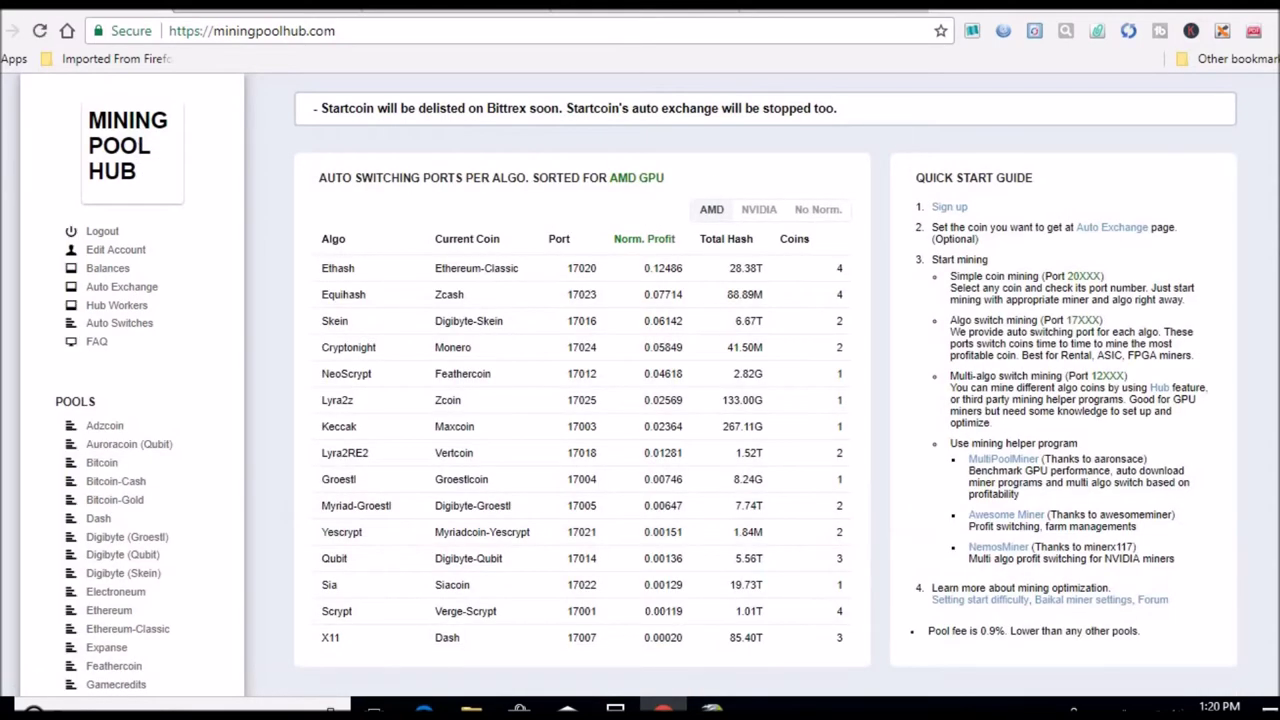
pyautogui.scroll(-2, 647, 385)
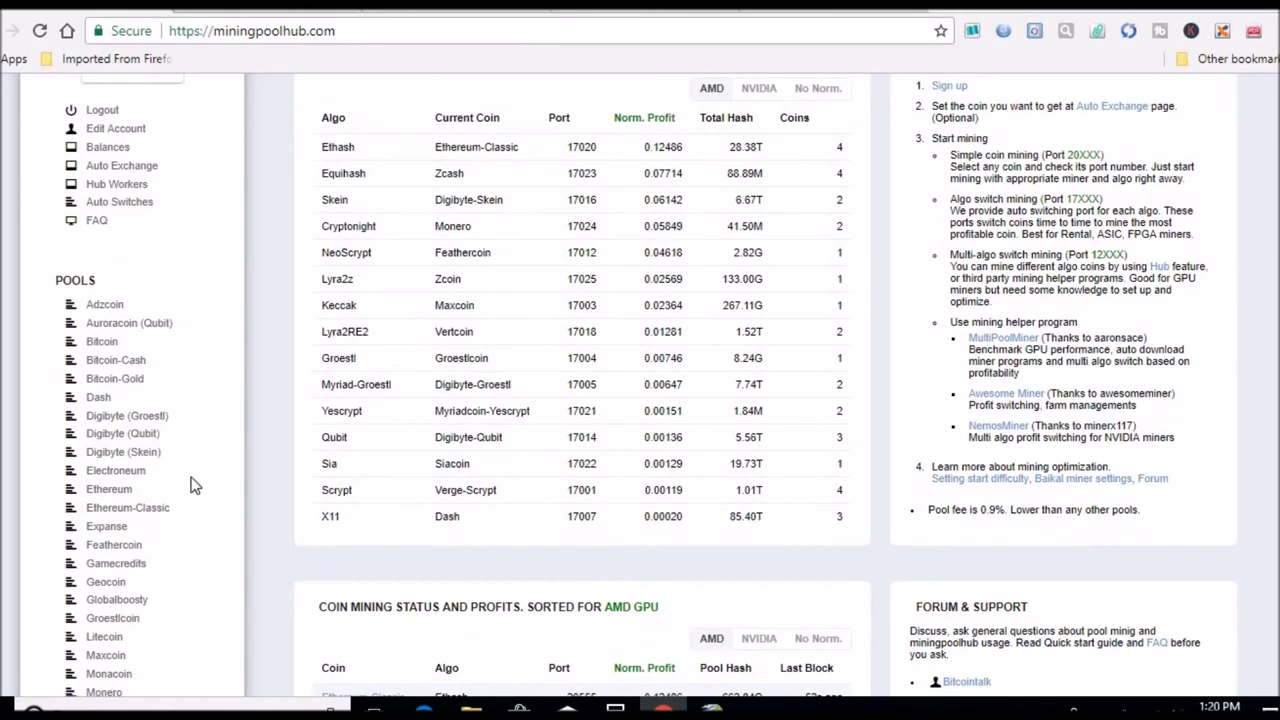
pyautogui.click(118, 492)
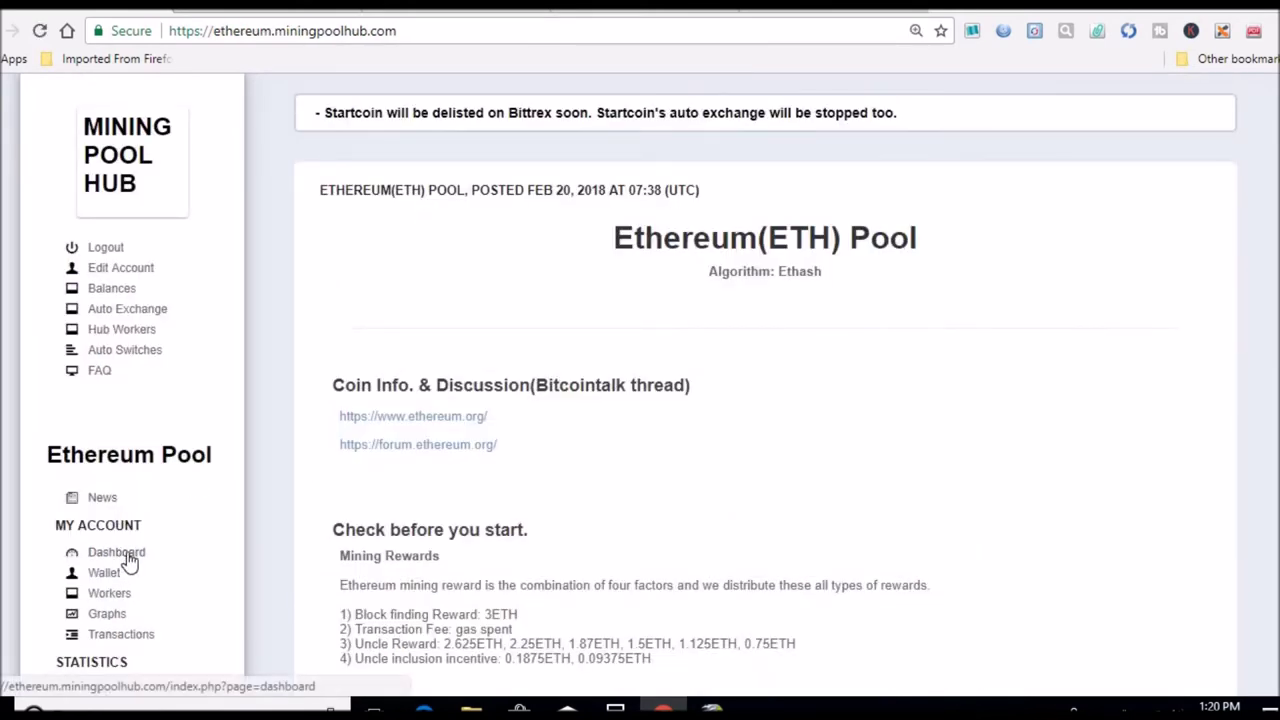
pyautogui.click(122, 558)
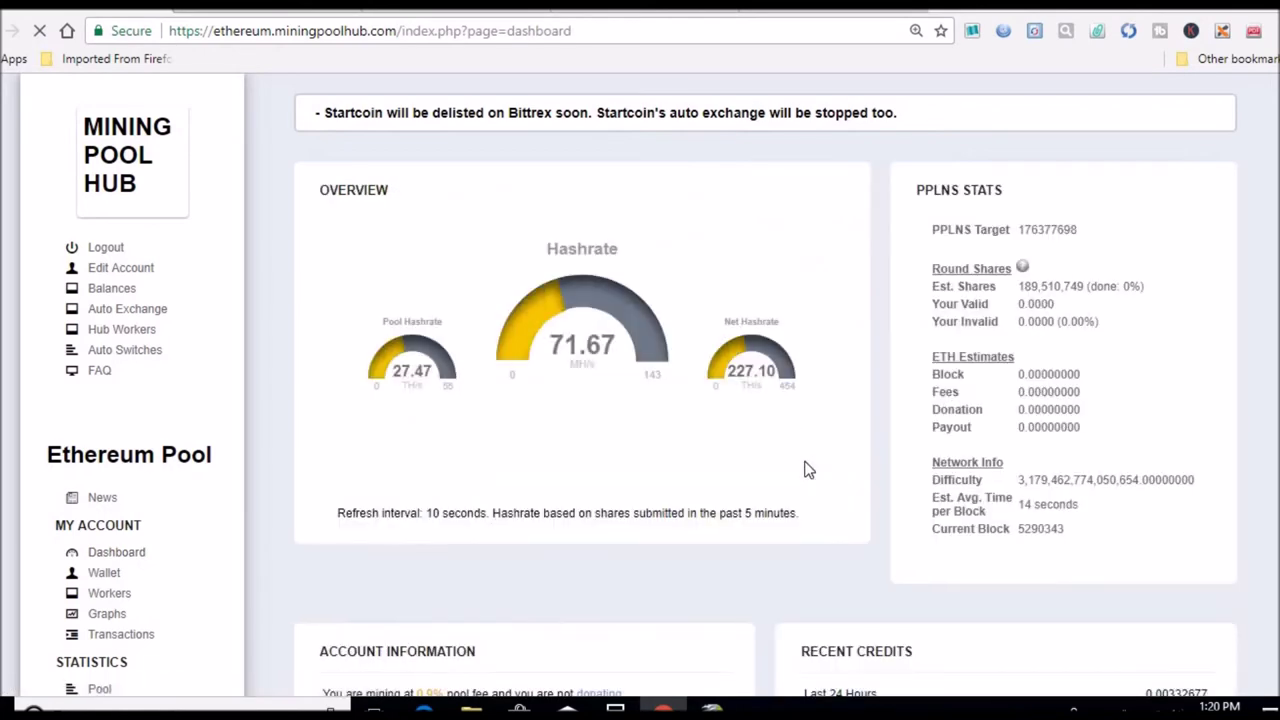
# Convert the Ethereum pool's last 24 hours' credit of .00332677 ETH to US dollars on Currencio's ETH to USD converter.
pyautogui.scroll(-5, 640, 385)
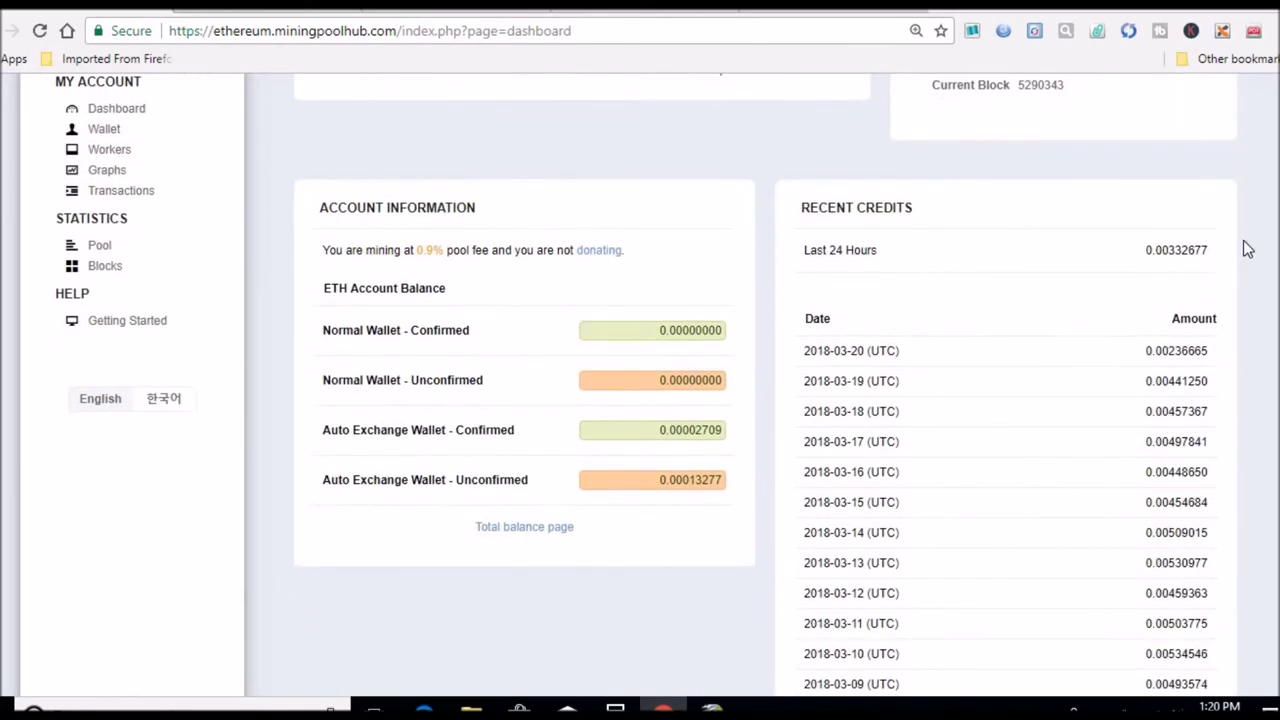
pyautogui.moveTo(1205, 250); pyautogui.dragTo(1183, 251)
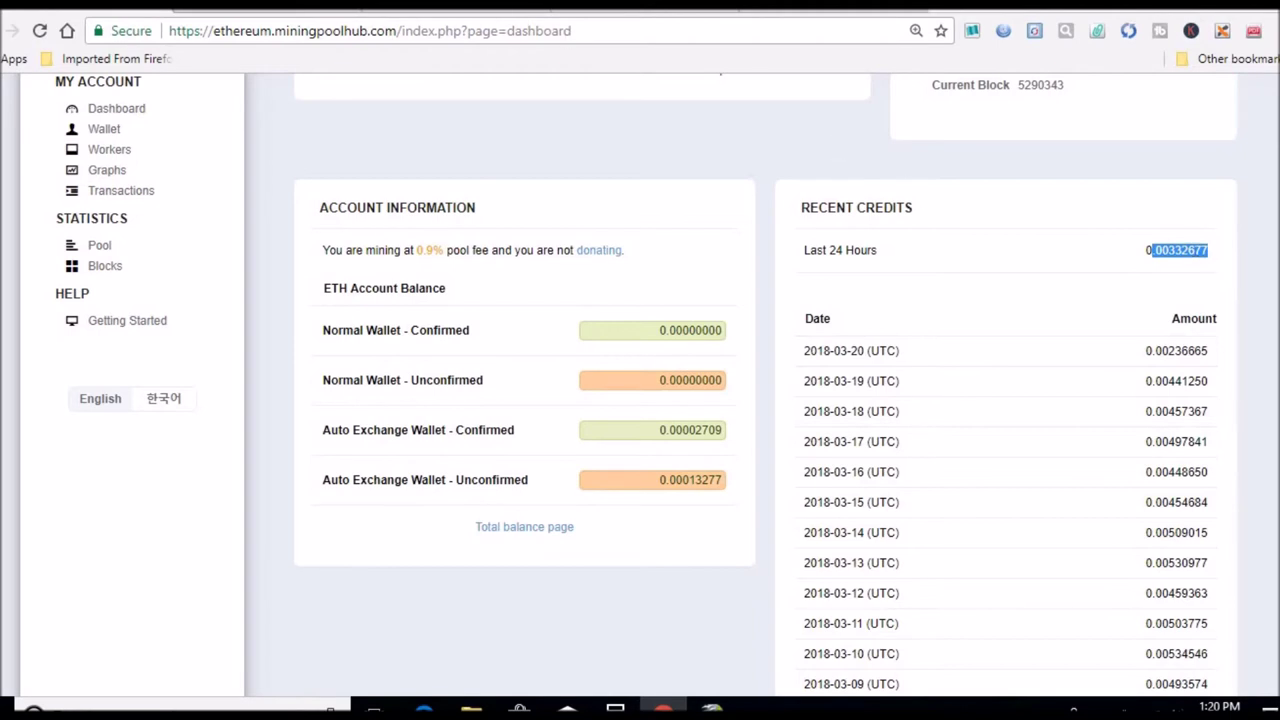
pyautogui.click(496, 8)
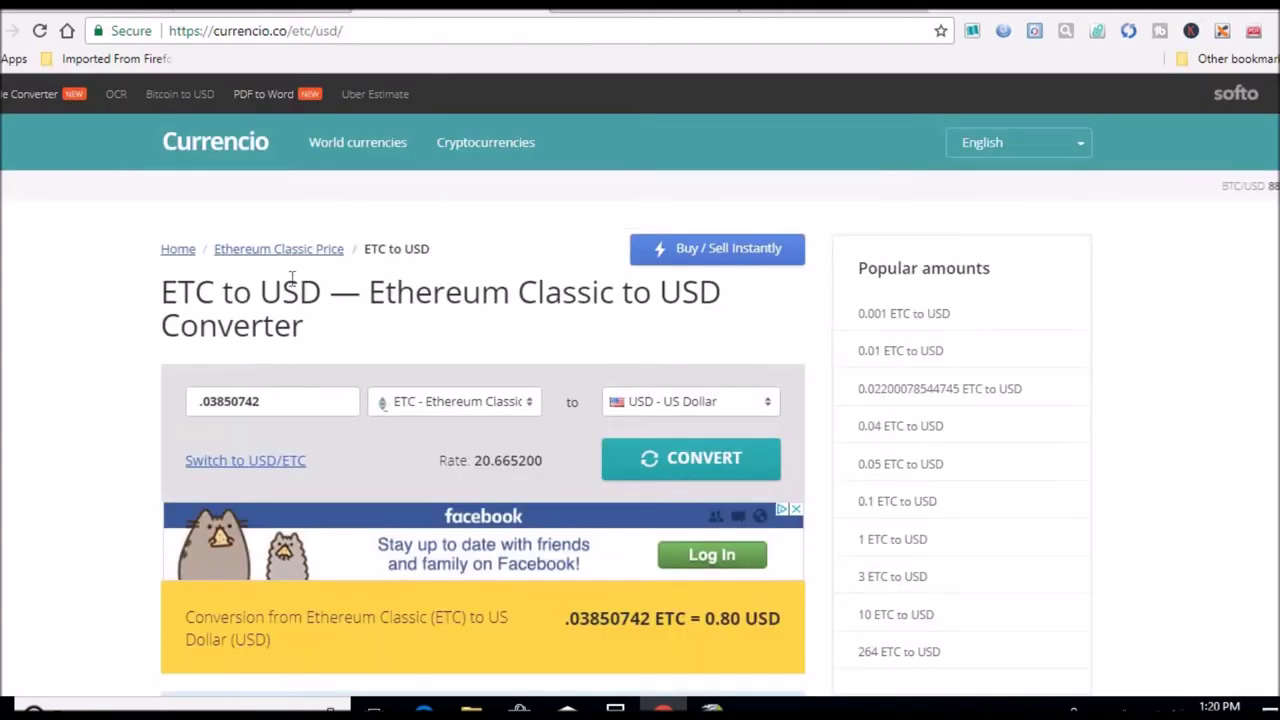
pyautogui.click(387, 30)
pyautogui.write('cu')
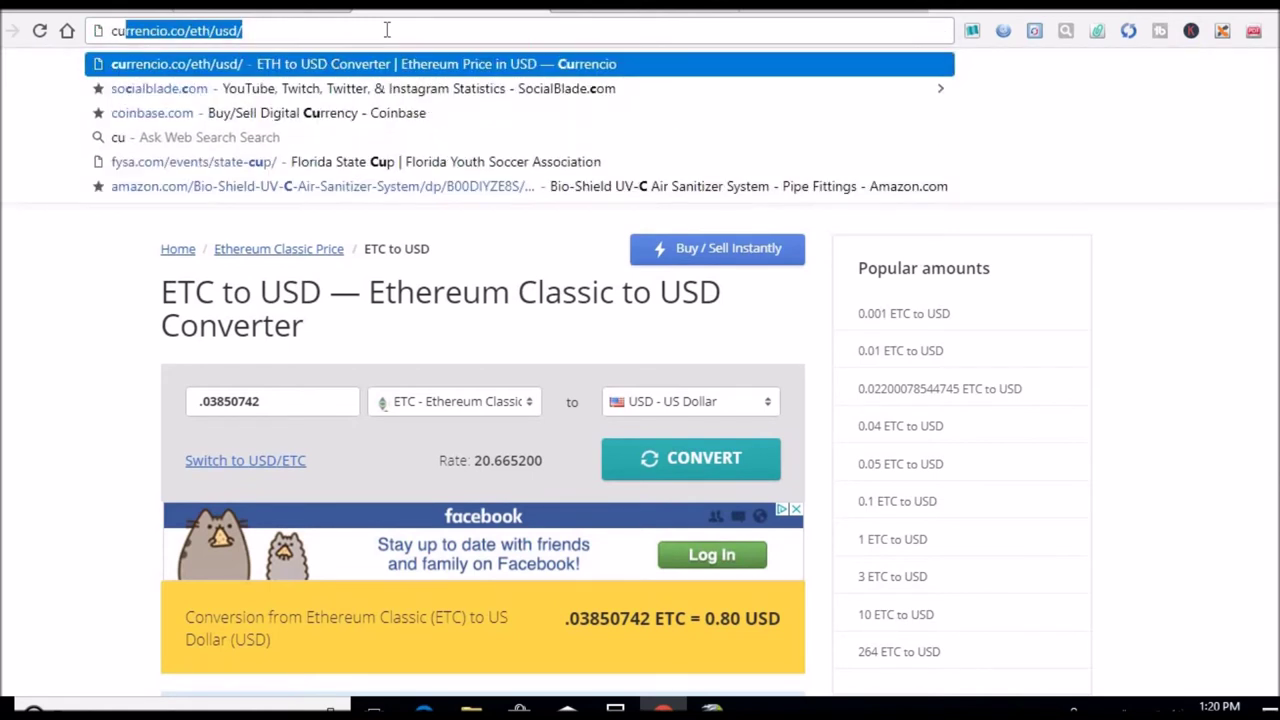
pyautogui.write('rr')
pyautogui.press('Return')
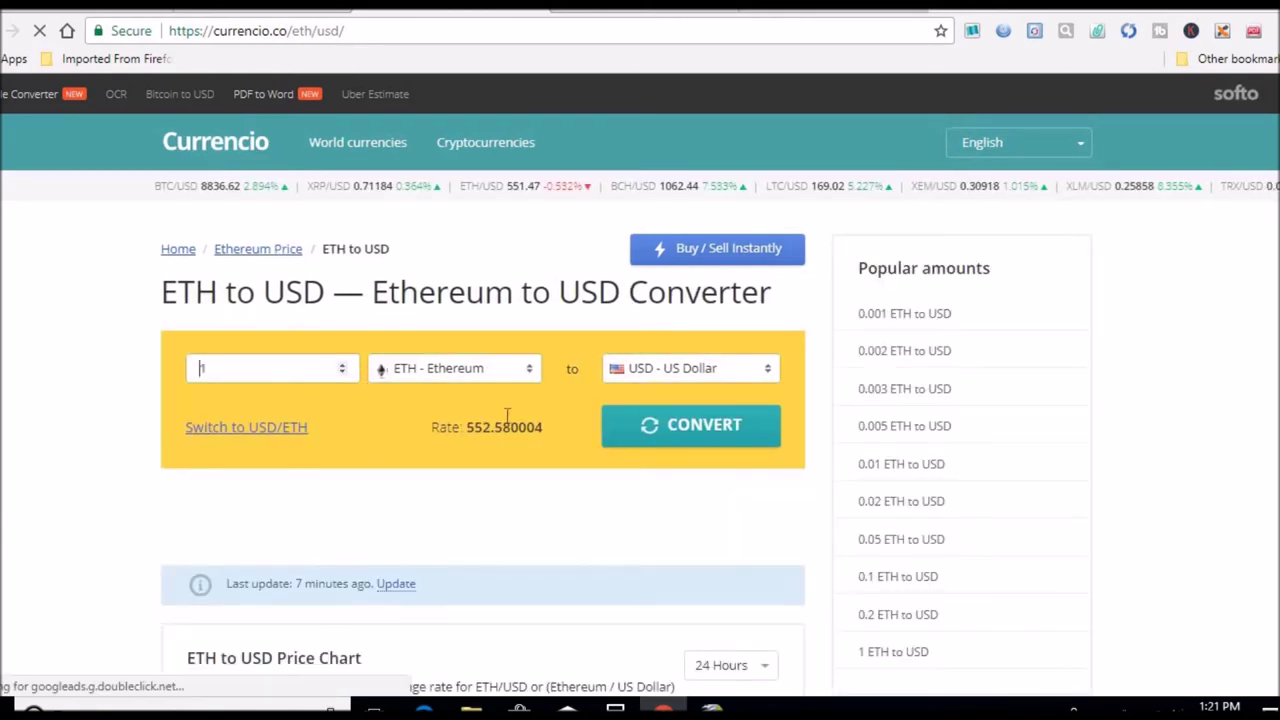
pyautogui.write('.00332677')
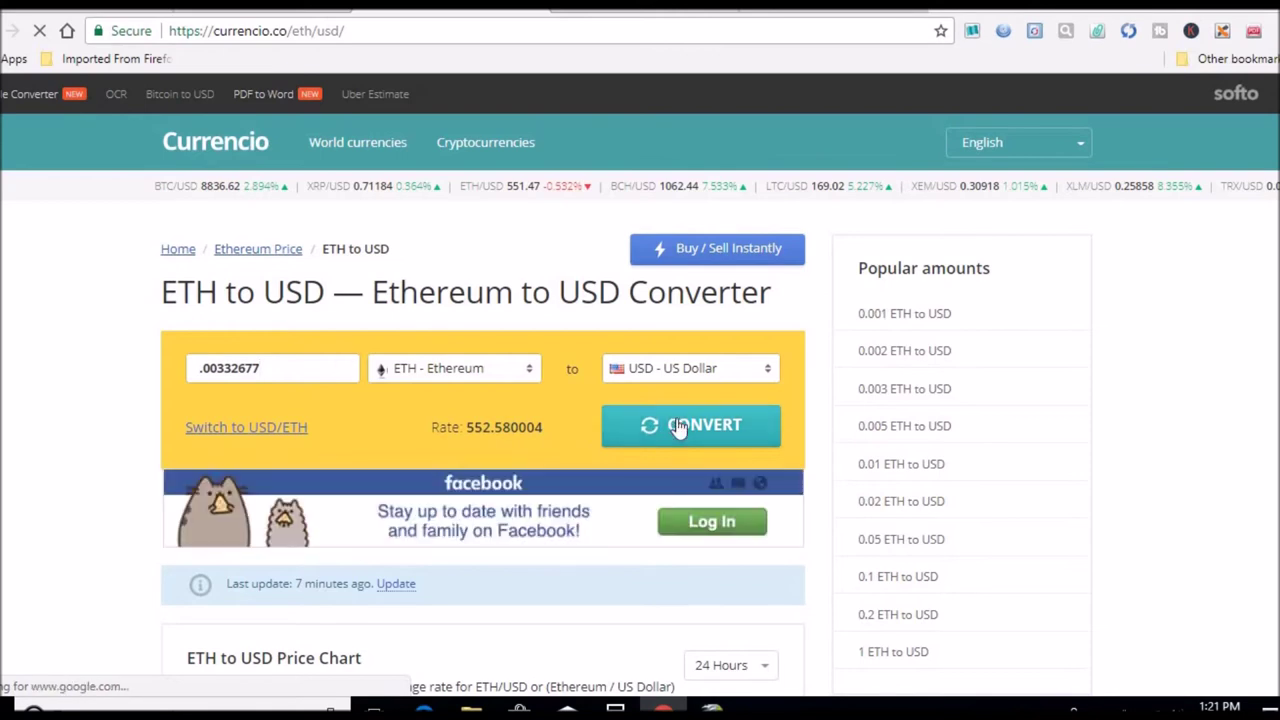
pyautogui.click(678, 427)
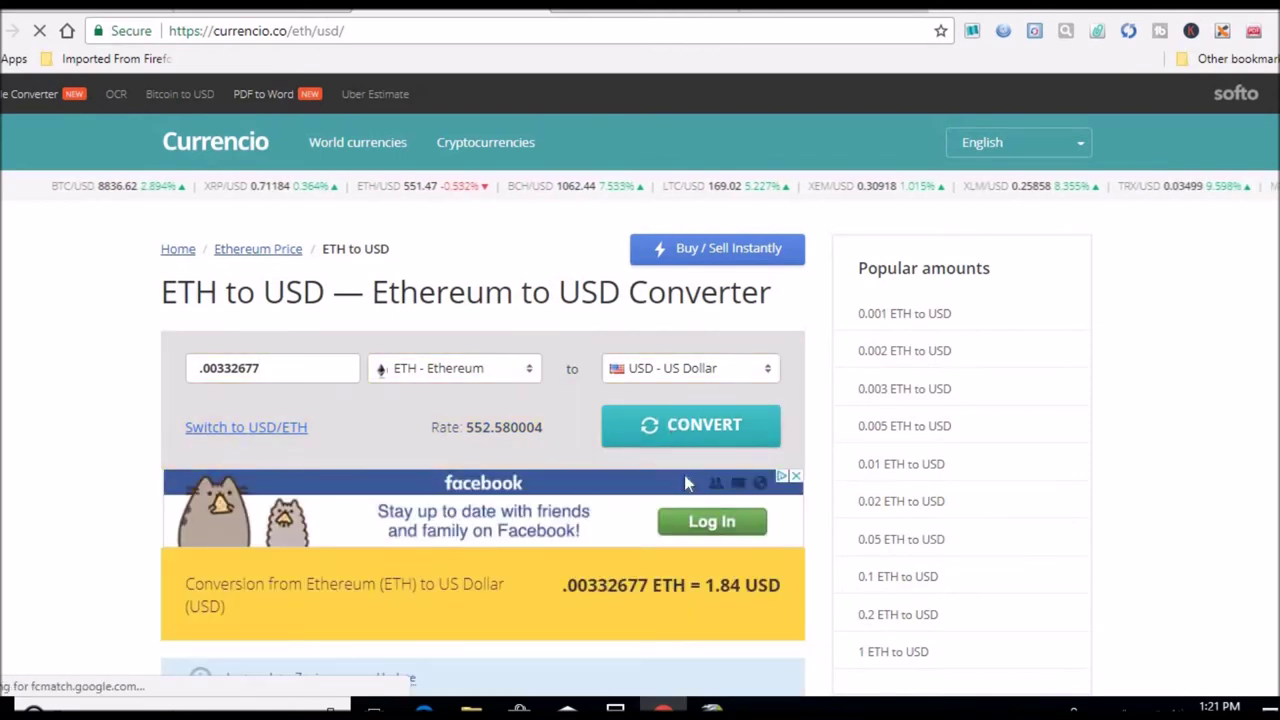
# Switch to Calculator and add 1.84 for the Ethereum earnings to the 0.8 already entered.
pyautogui.click(615, 708)
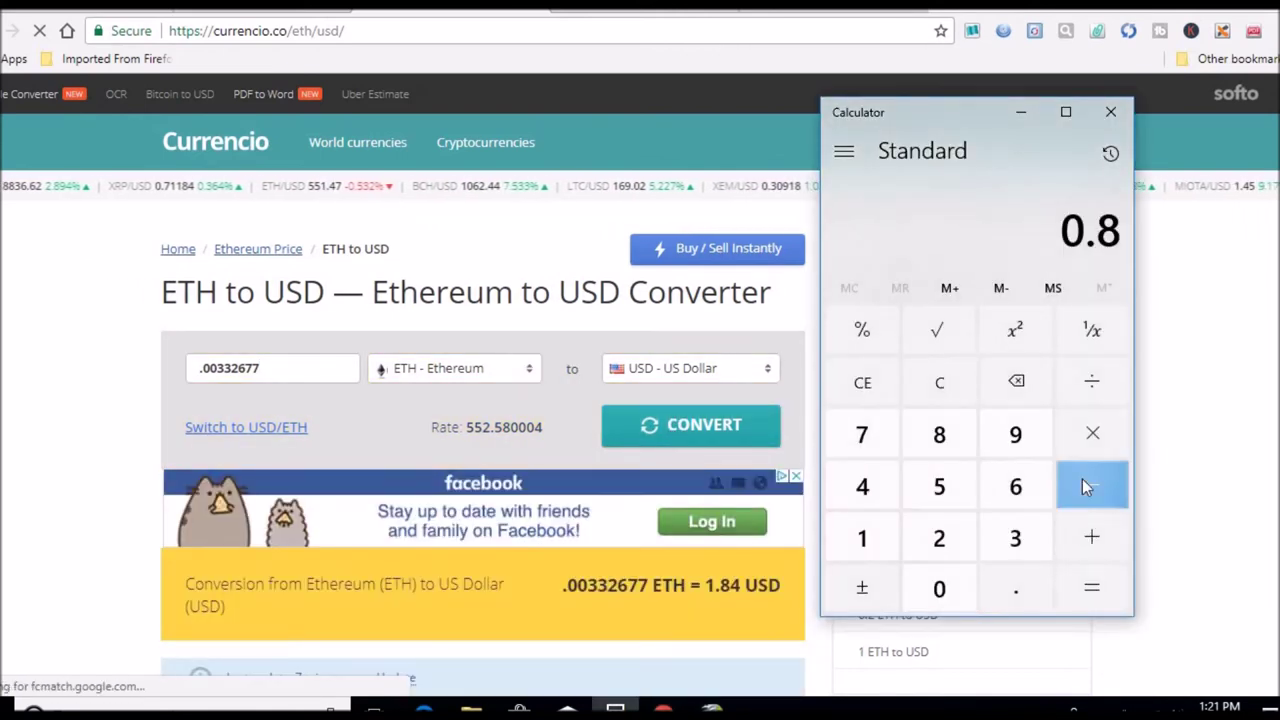
pyautogui.click(1086, 534)
pyautogui.click(866, 537)
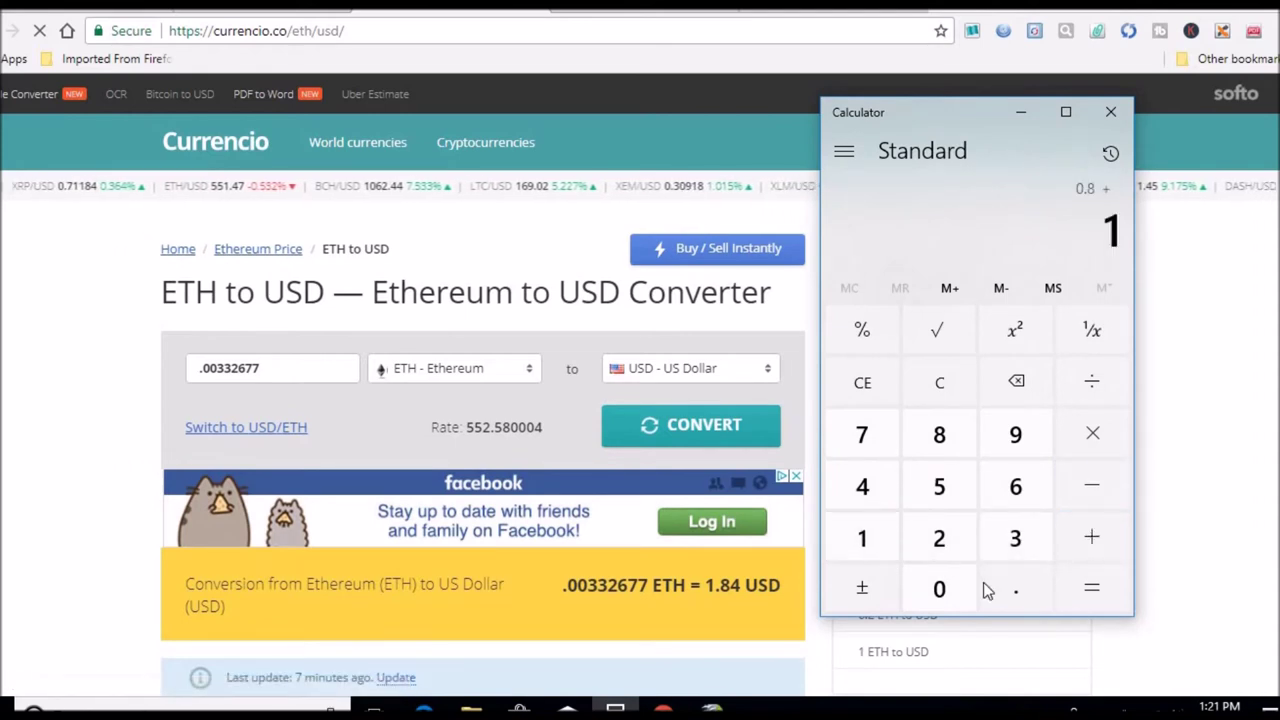
pyautogui.click(1015, 588)
pyautogui.click(945, 420)
pyautogui.click(872, 500)
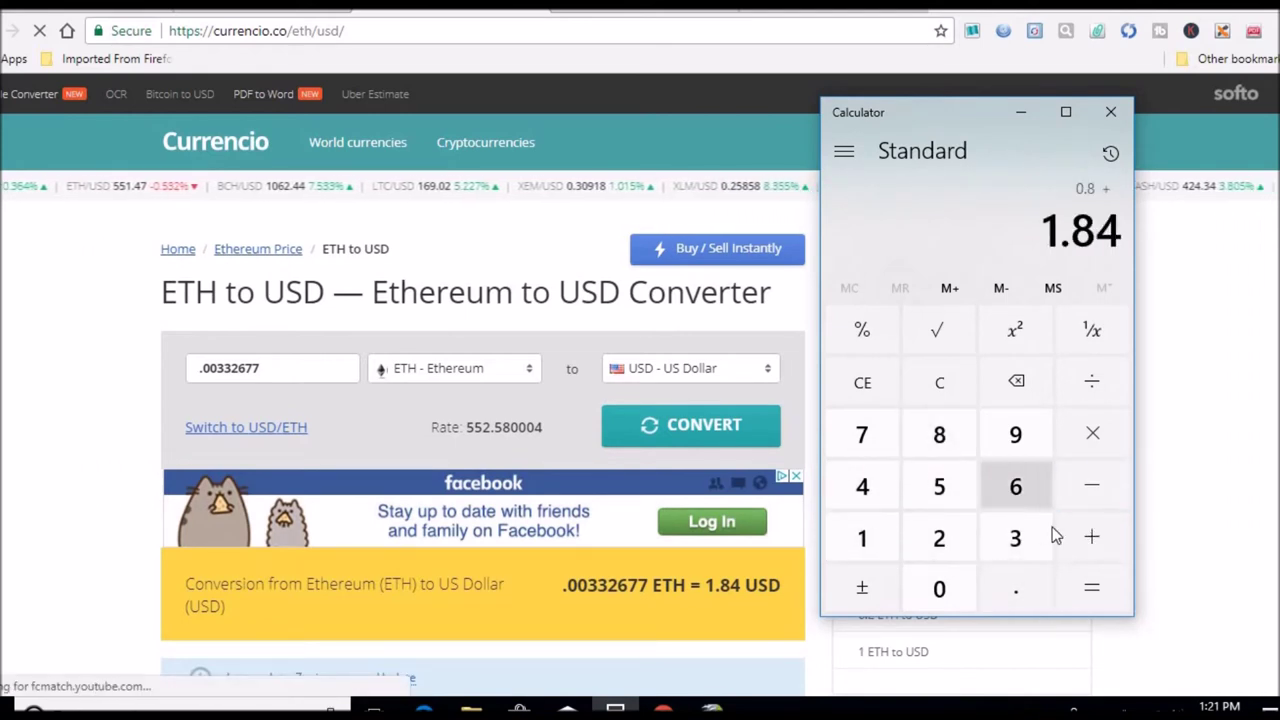
pyautogui.click(1088, 584)
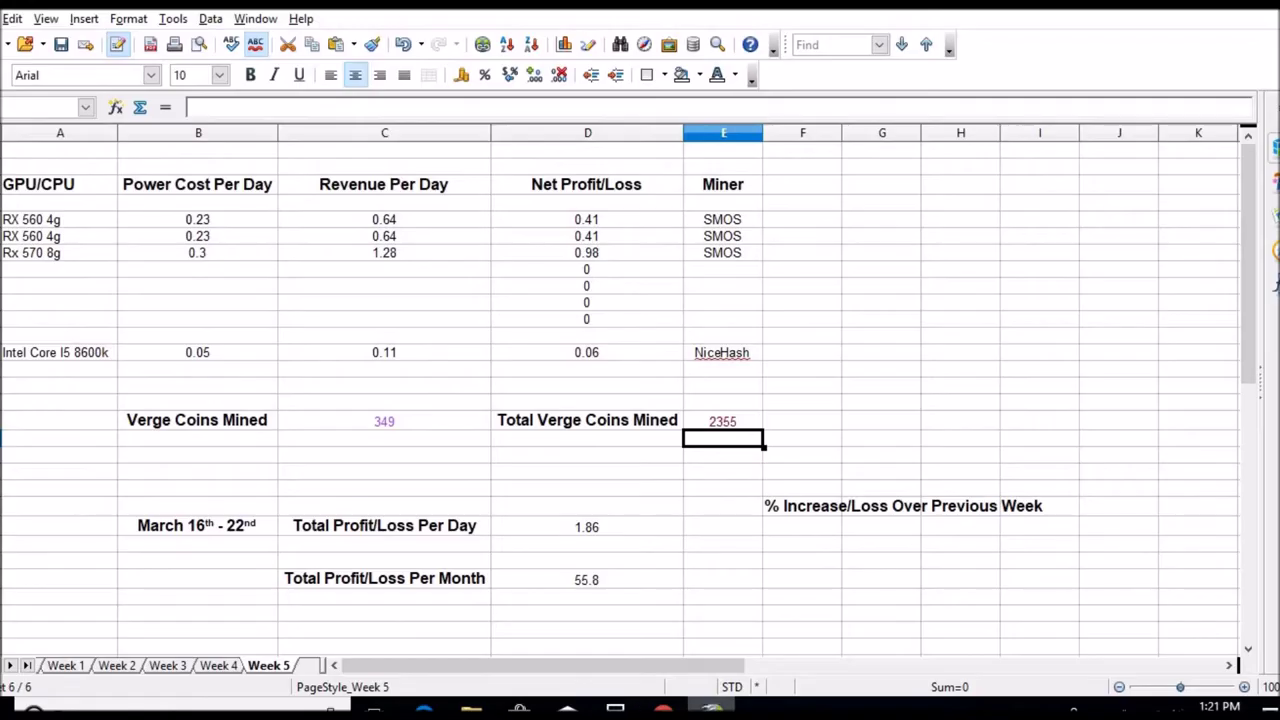
# Divide the earnings total by 2 in Calculator and set the Rx 570 8g's revenue per day to 1.32 in the Week 5 sheet.
pyautogui.click(615, 708)
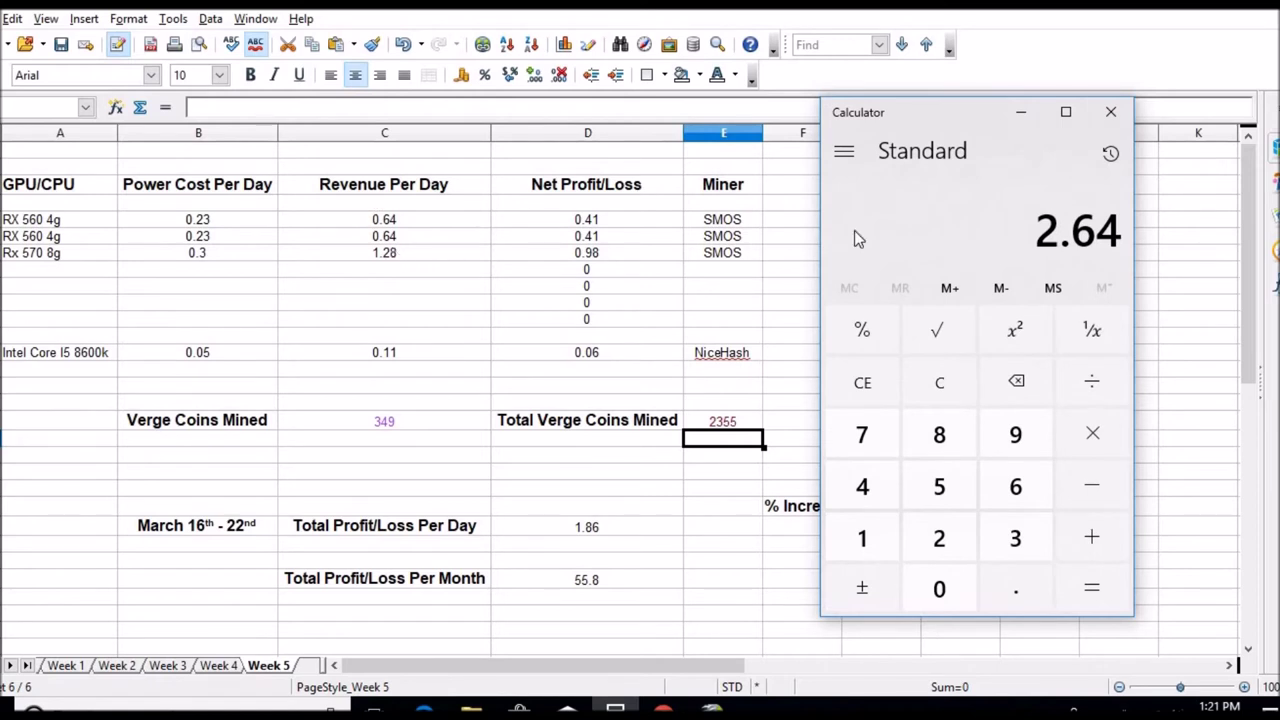
pyautogui.click(1092, 381)
pyautogui.click(945, 536)
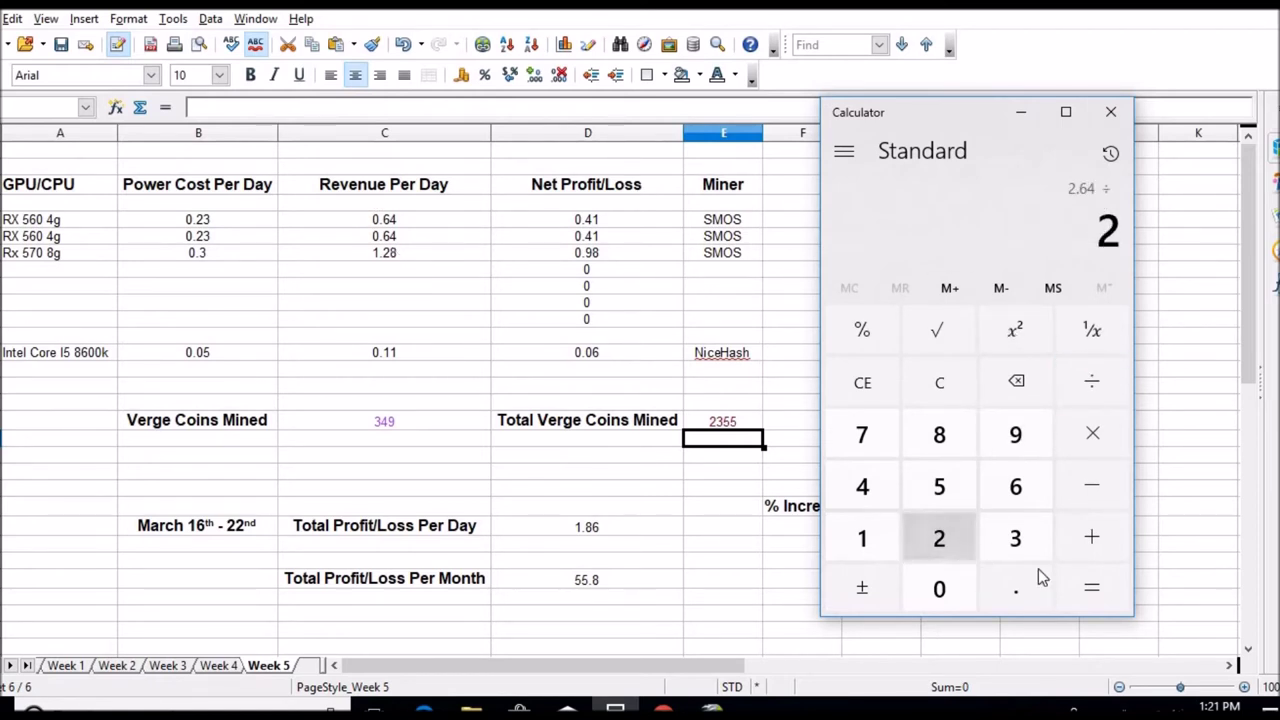
pyautogui.click(1090, 589)
pyautogui.click(430, 258)
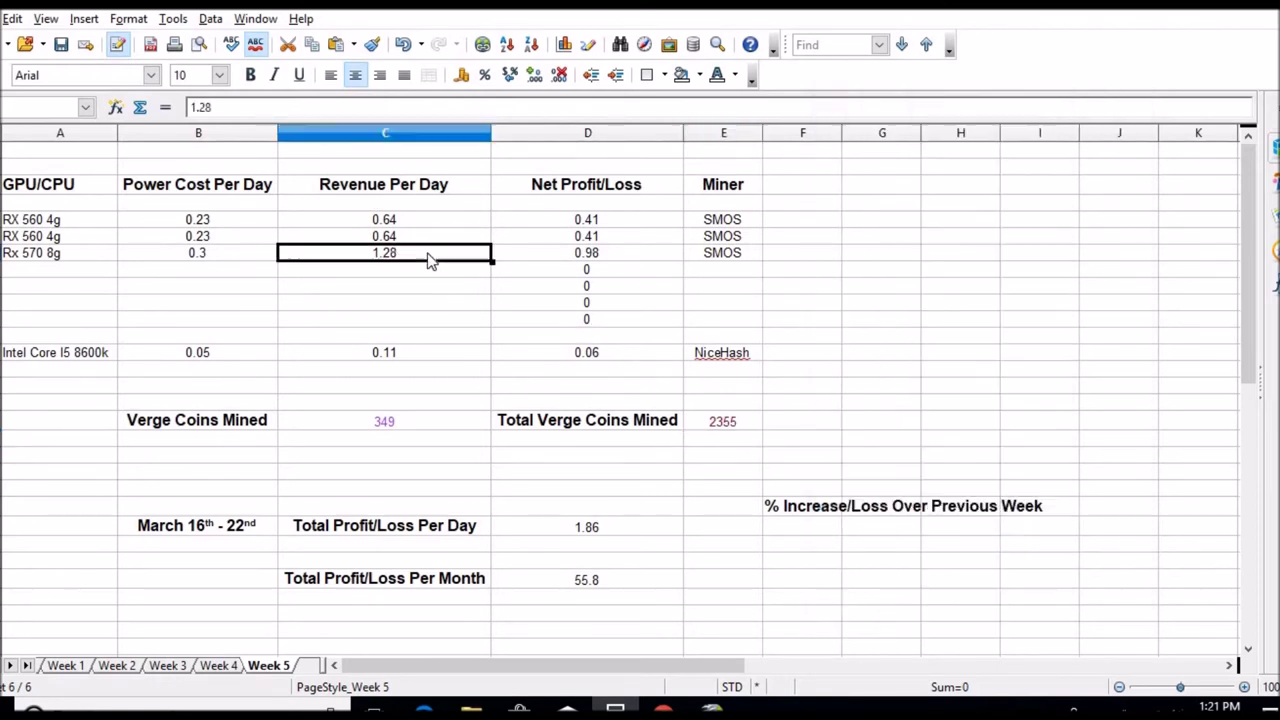
pyautogui.write('1.32')
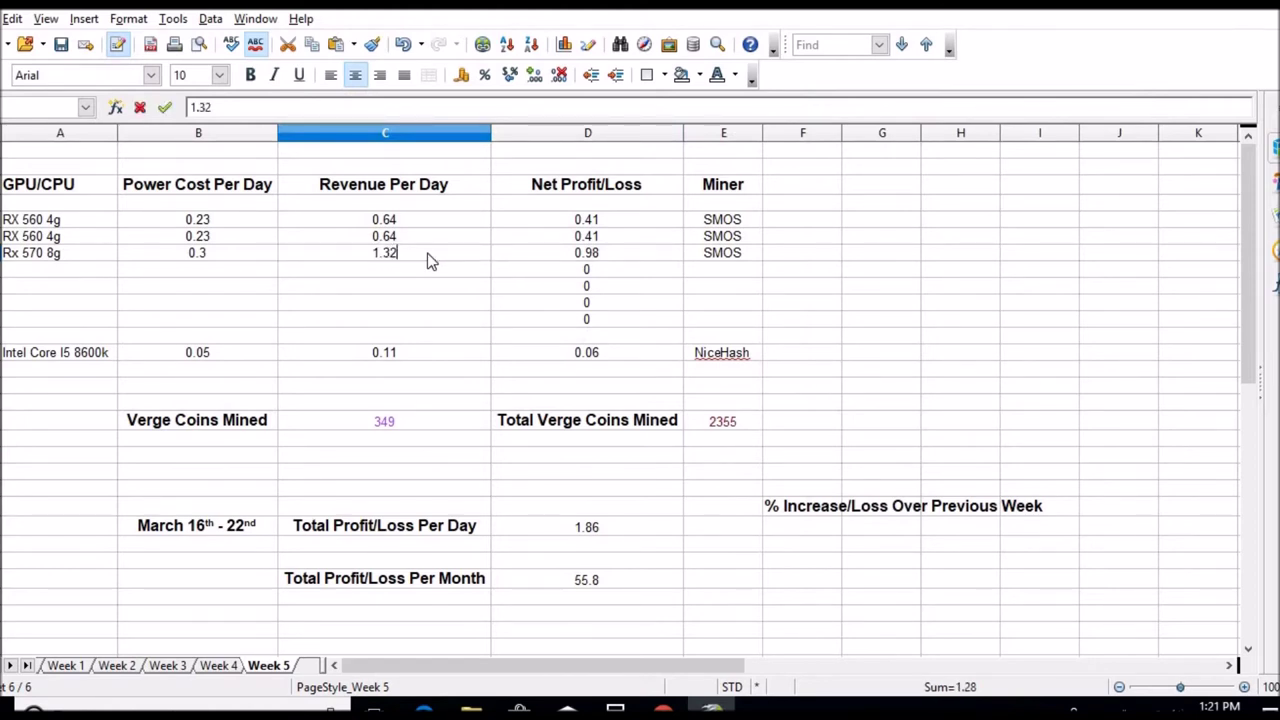
pyautogui.press('Return')
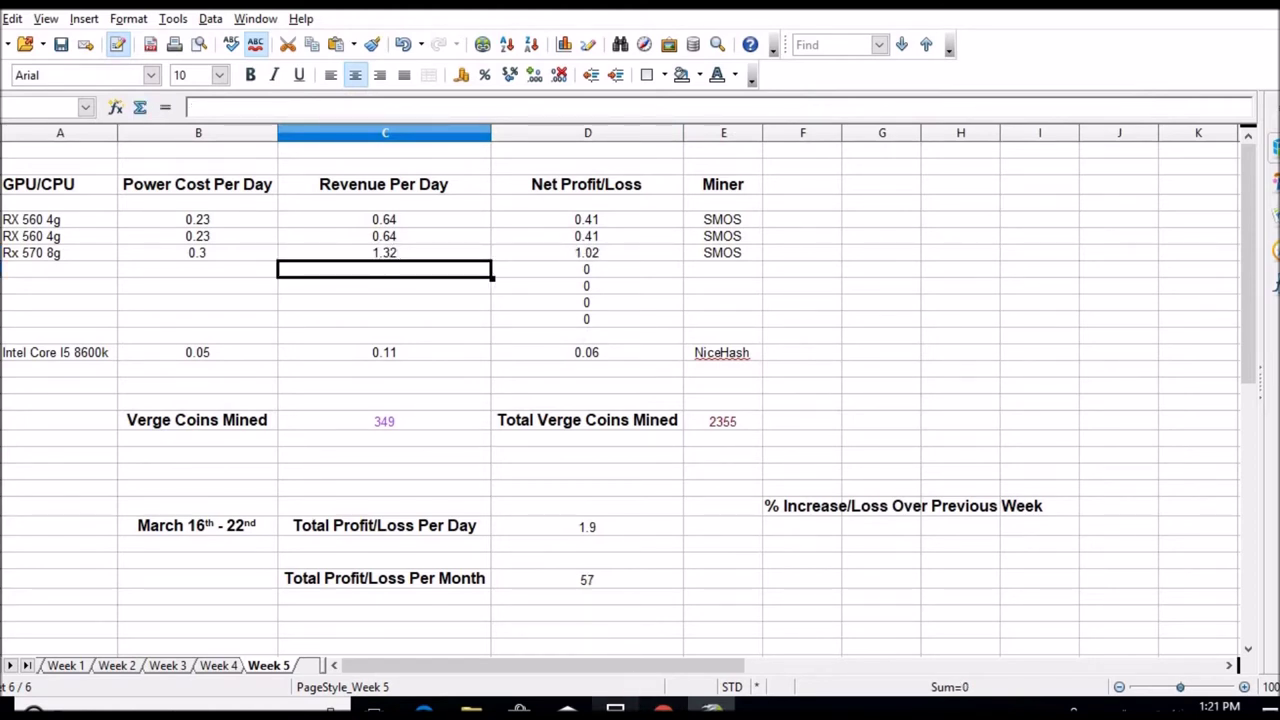
# Divide 1.32 by 2 in Calculator and set the revenue per day of both RX 560 4g cards to .66.
pyautogui.click(615, 708)
pyautogui.click(1091, 388)
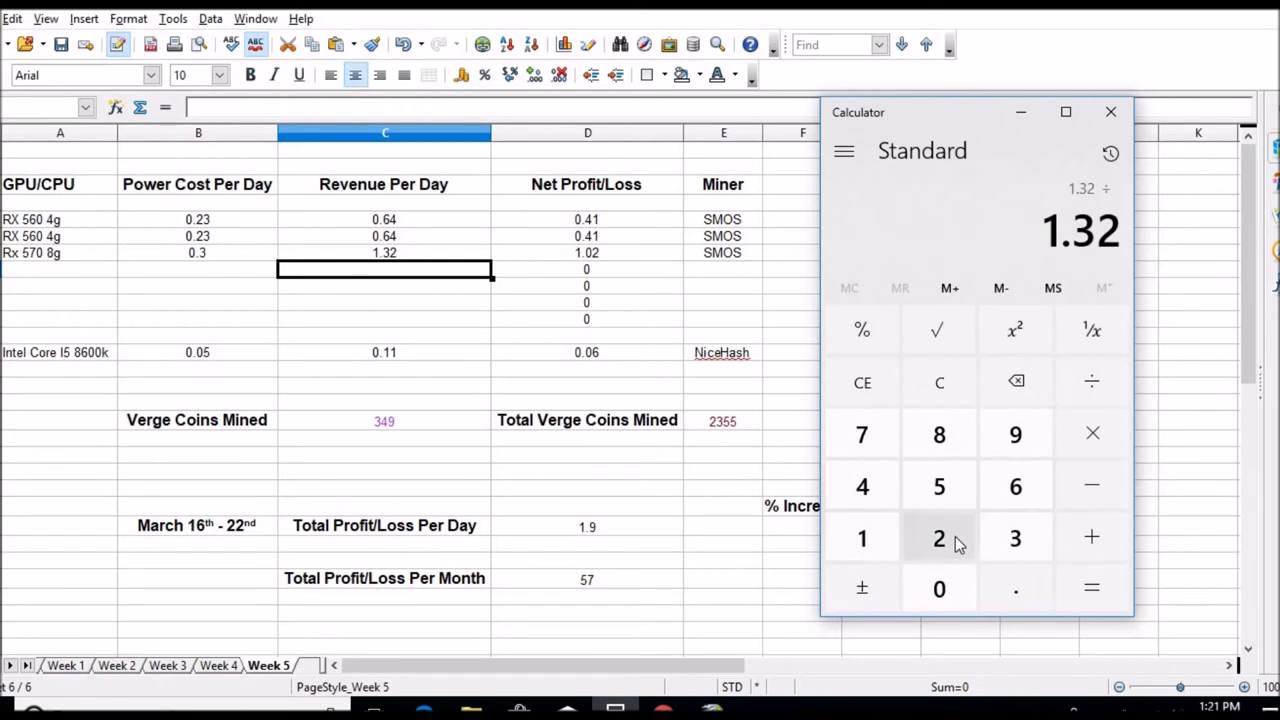
pyautogui.click(960, 541)
pyautogui.click(1087, 588)
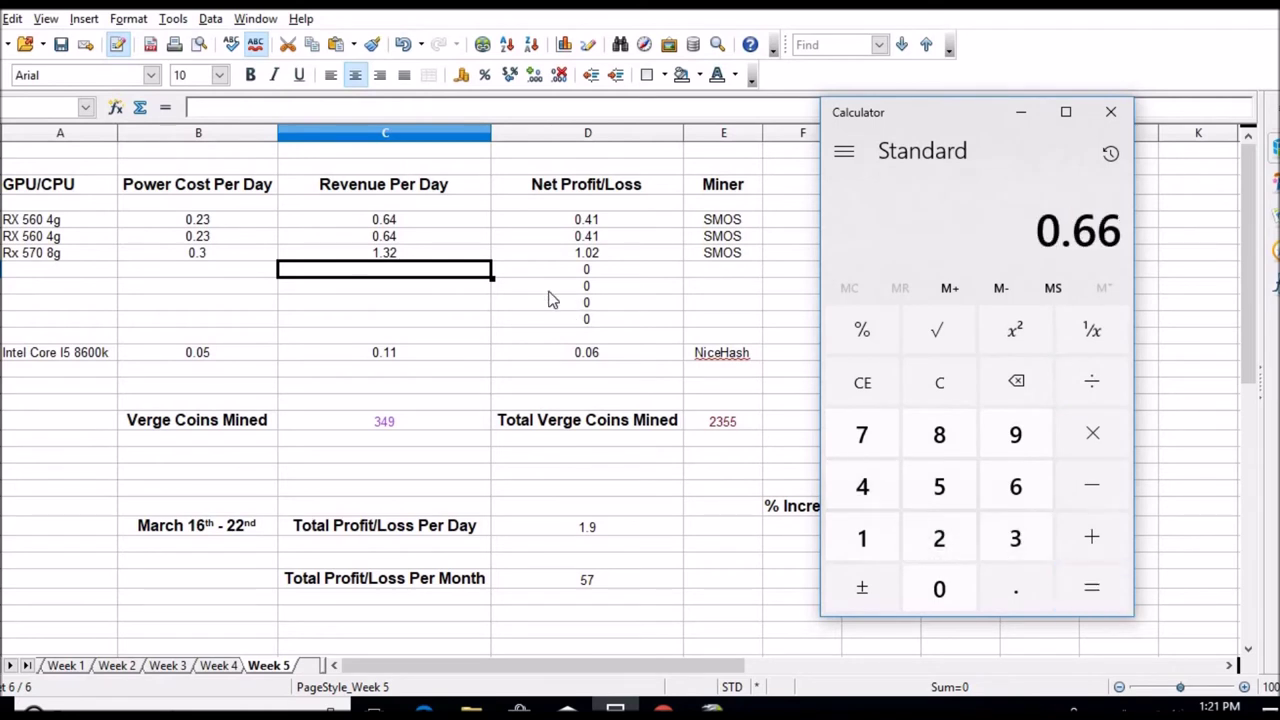
pyautogui.click(425, 227)
pyautogui.write('.66')
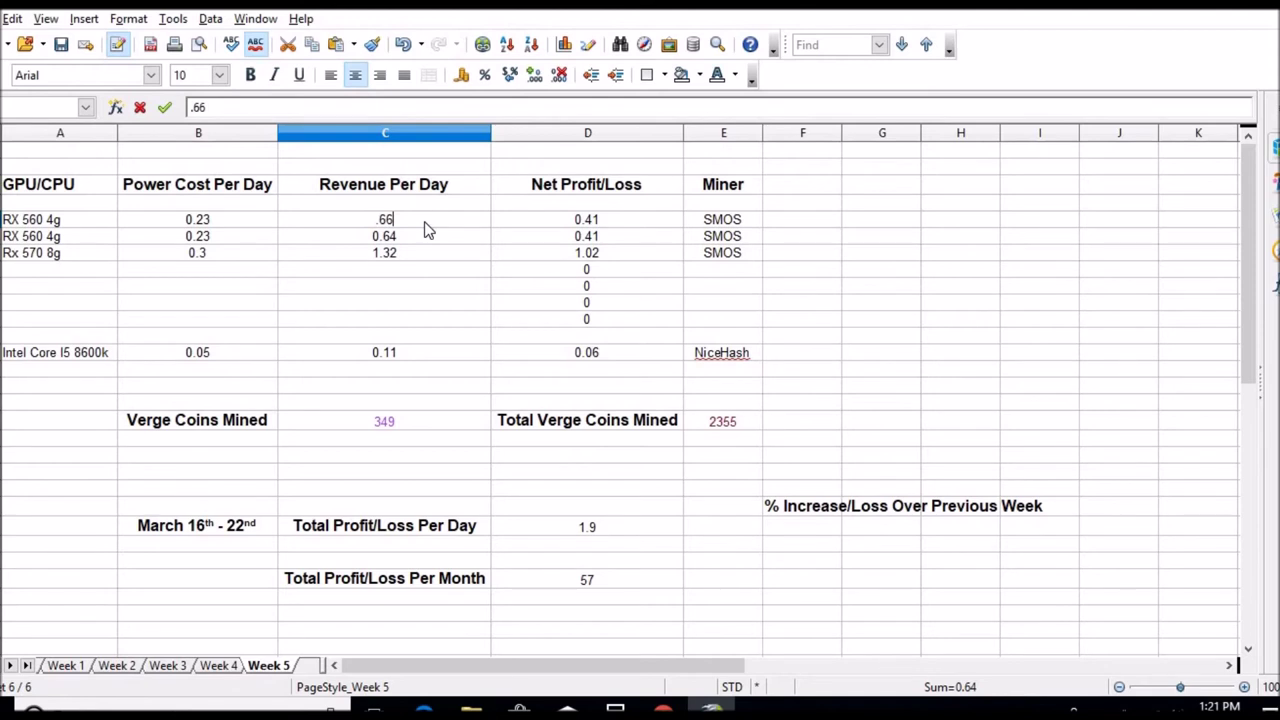
pyautogui.press('Return')
pyautogui.write('.66')
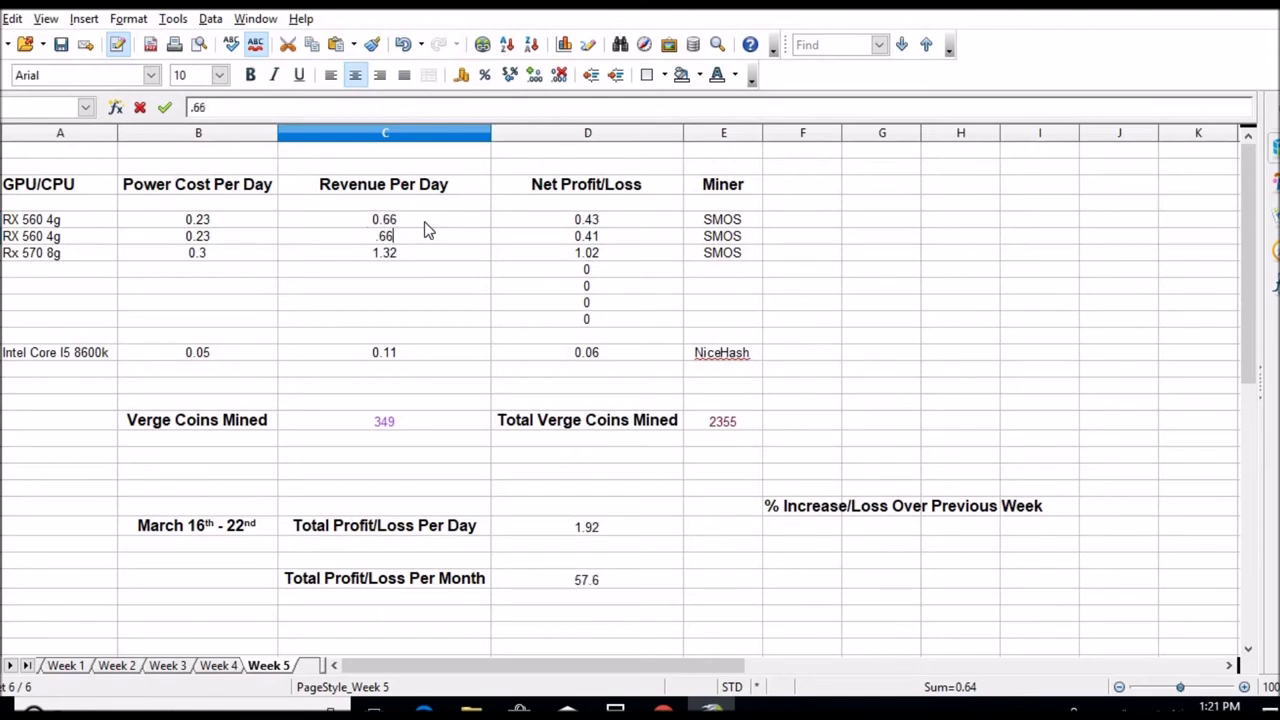
pyautogui.press('Return')
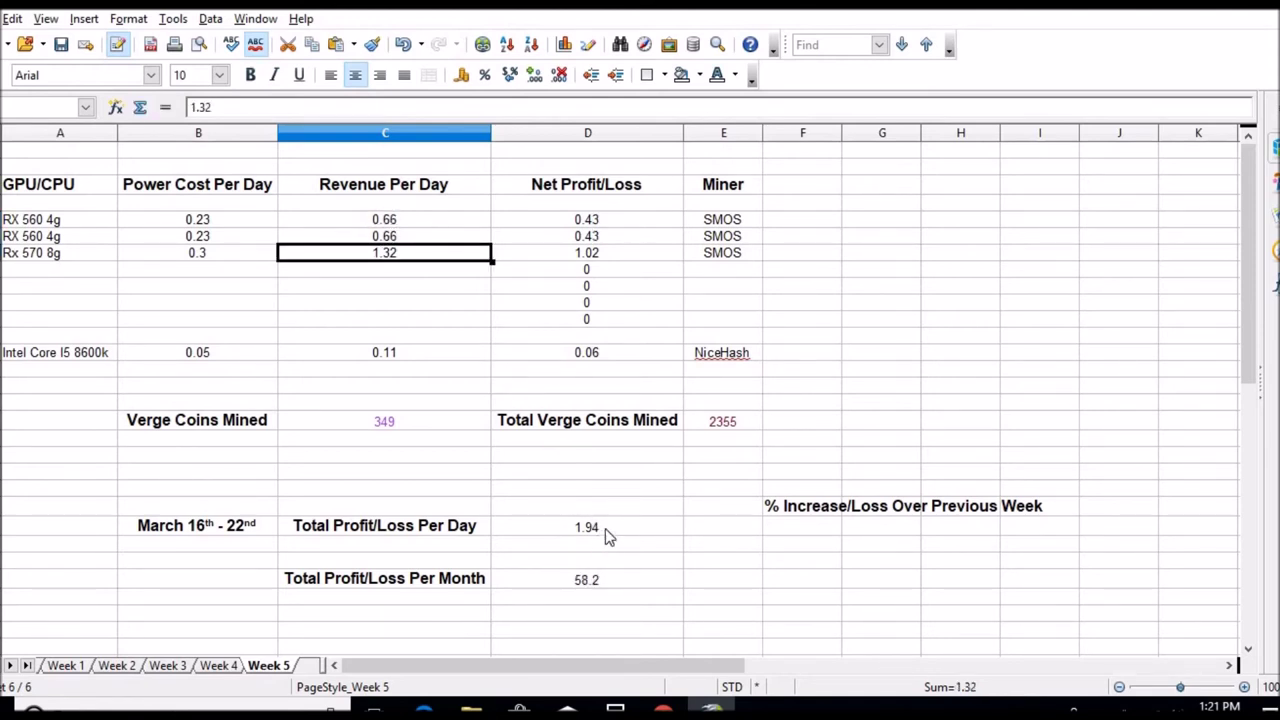
# Select the Intel Core I5 8600k's revenue cell, then switch to the browser and check the rig's status and hashrate on SimpleMining.
pyautogui.click(408, 354)
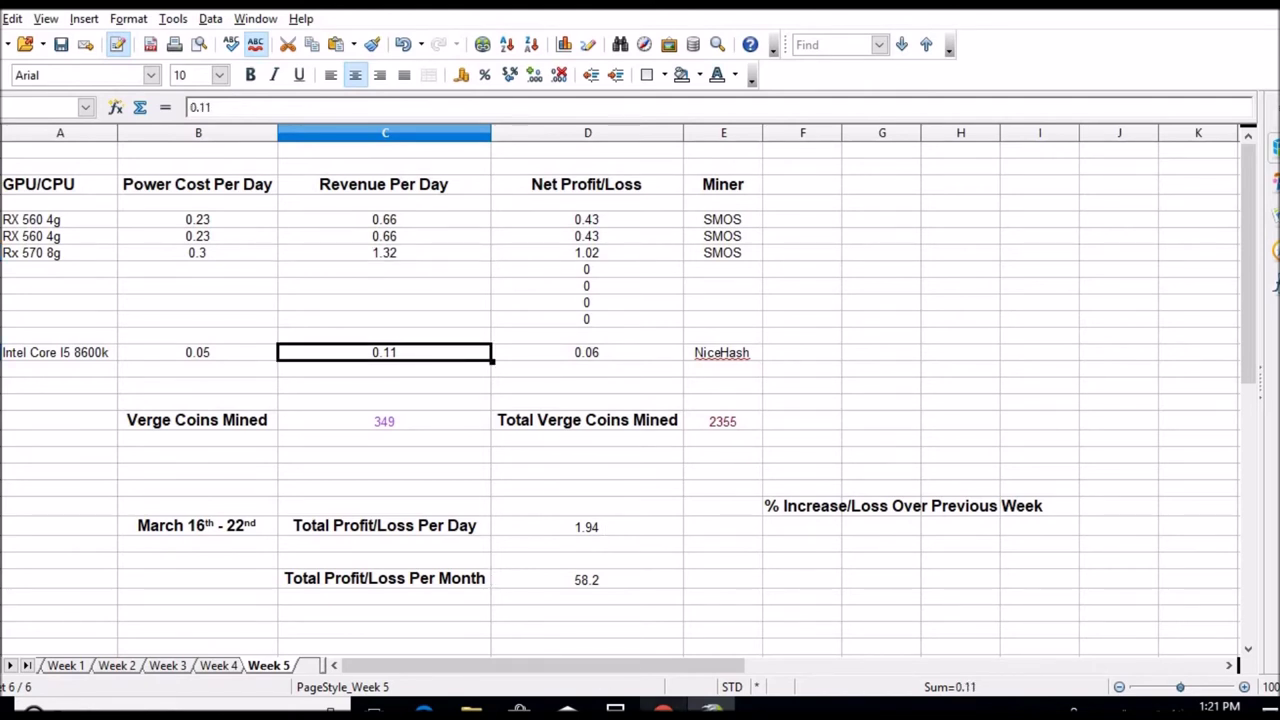
pyautogui.click(663, 708)
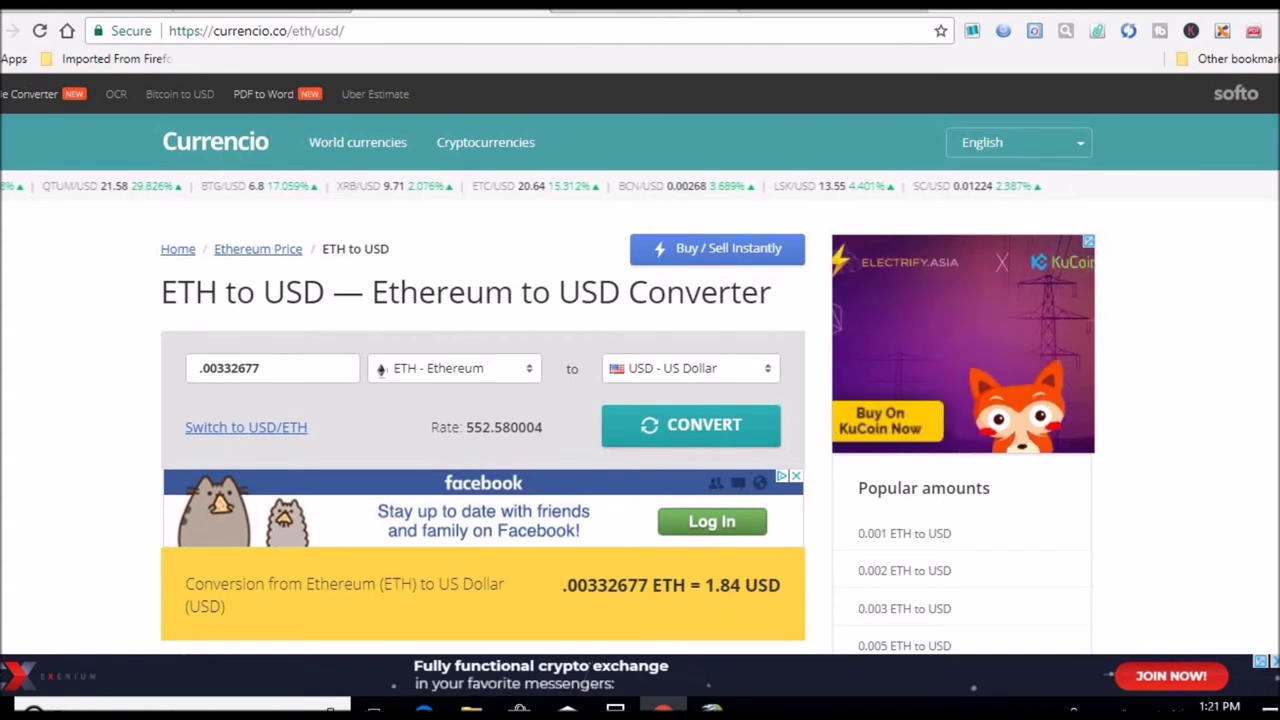
pyautogui.click(690, 8)
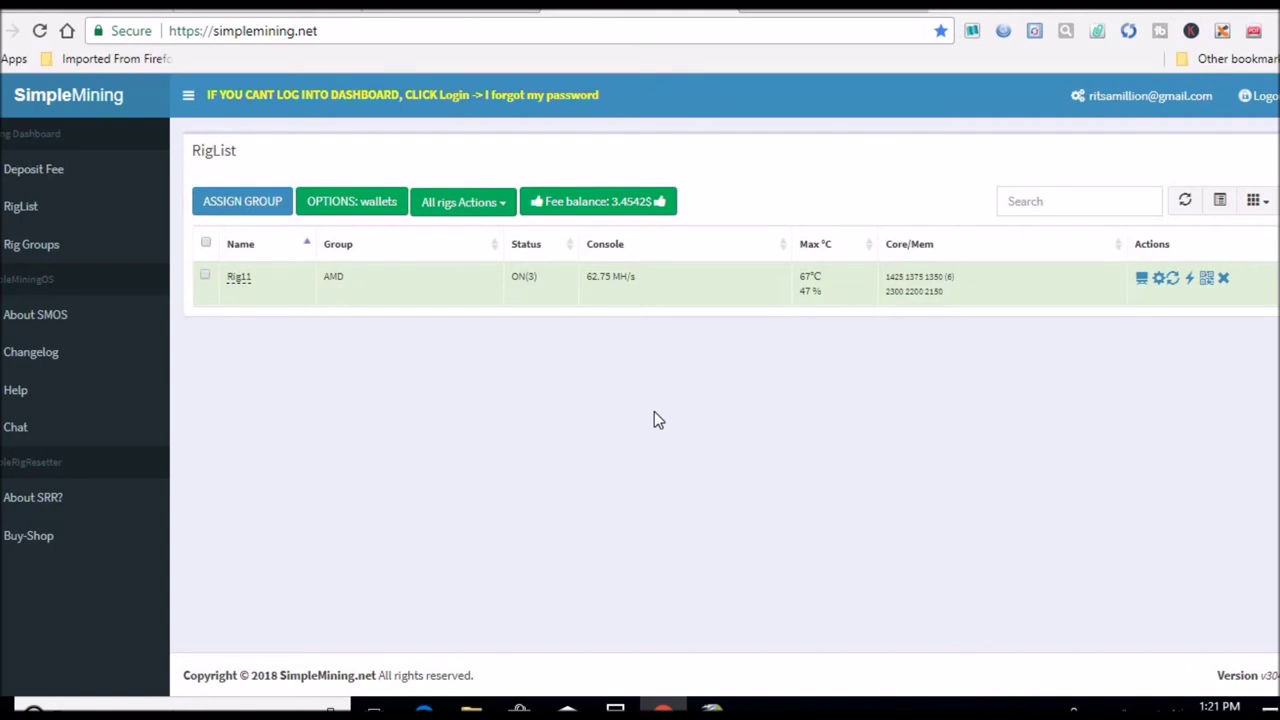
pyautogui.moveTo(609, 277)
# Open chrome://apps in the browser and launch Chrome Remote Desktop.
pyautogui.click(500, 30)
pyautogui.write('chrome://a')
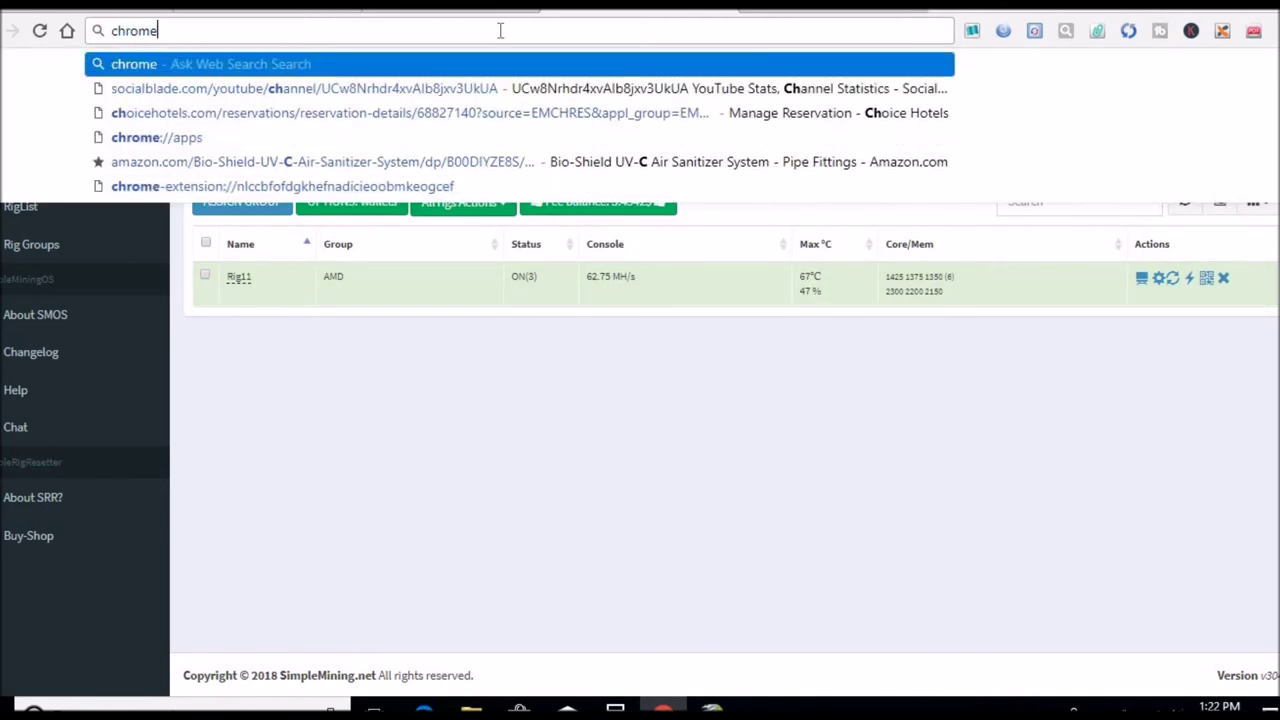
pyautogui.write('pps')
pyautogui.press('Return')
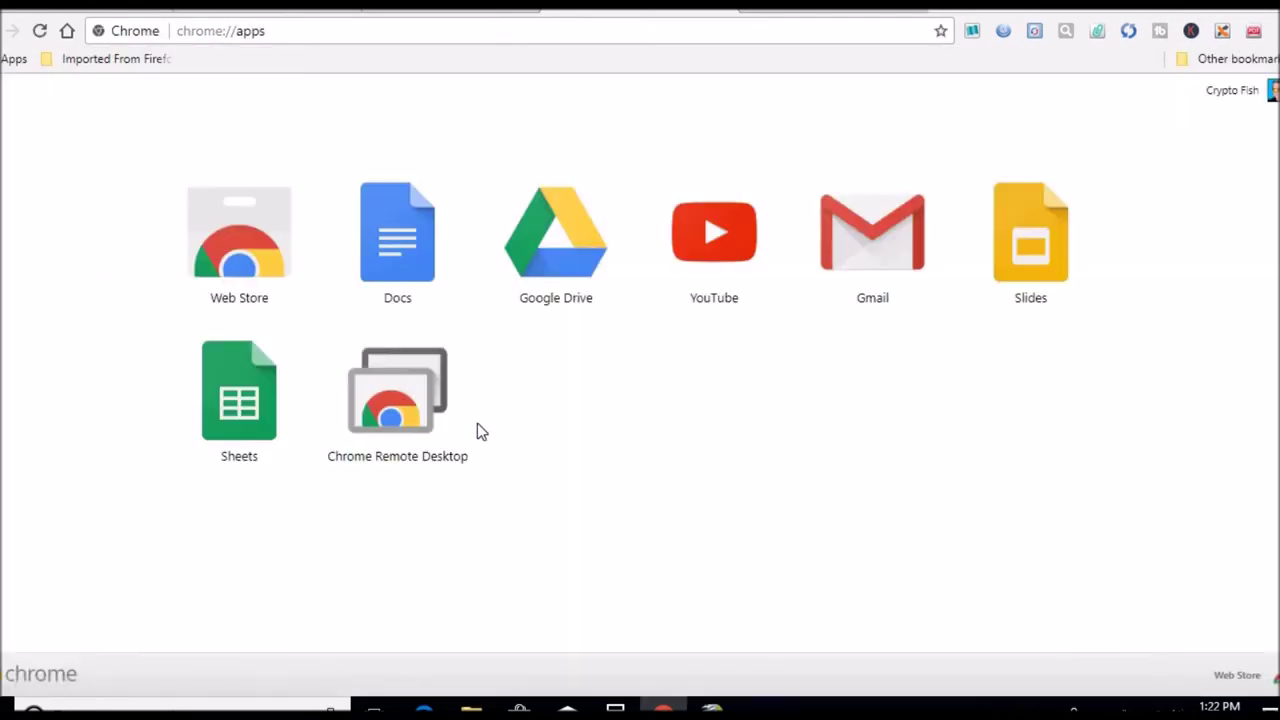
pyautogui.click(413, 403)
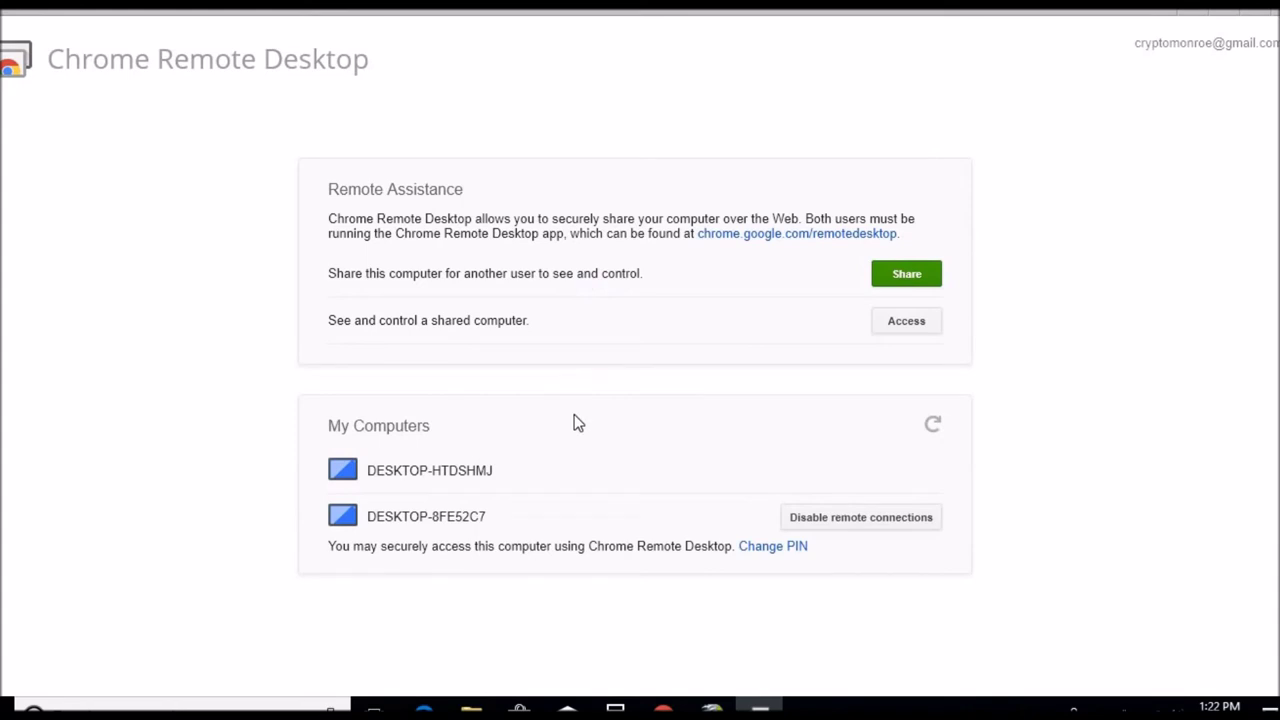
# Connect to DESKTOP-HTDSHMJ by entering its PIN, and shift the remote Awesome Miner window slightly to view the CPU's daily earnings.
pyautogui.click(586, 476)
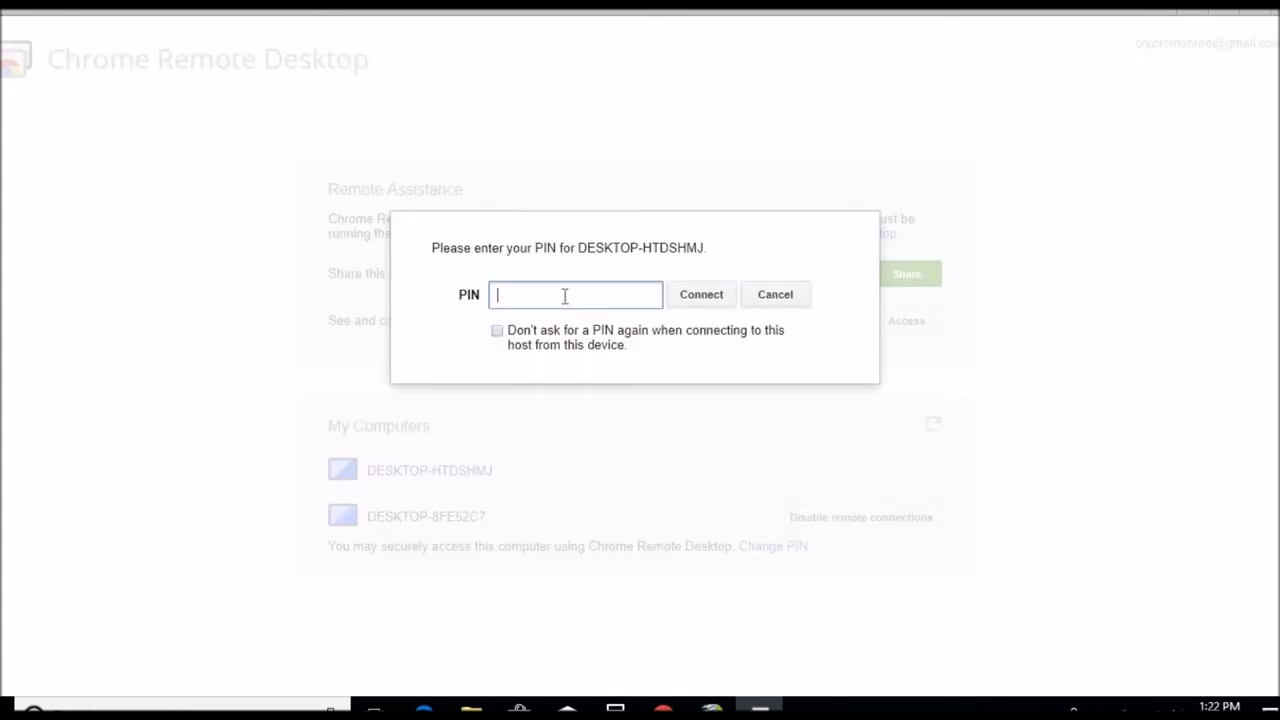
pyautogui.write('••••••')
pyautogui.press('Return')
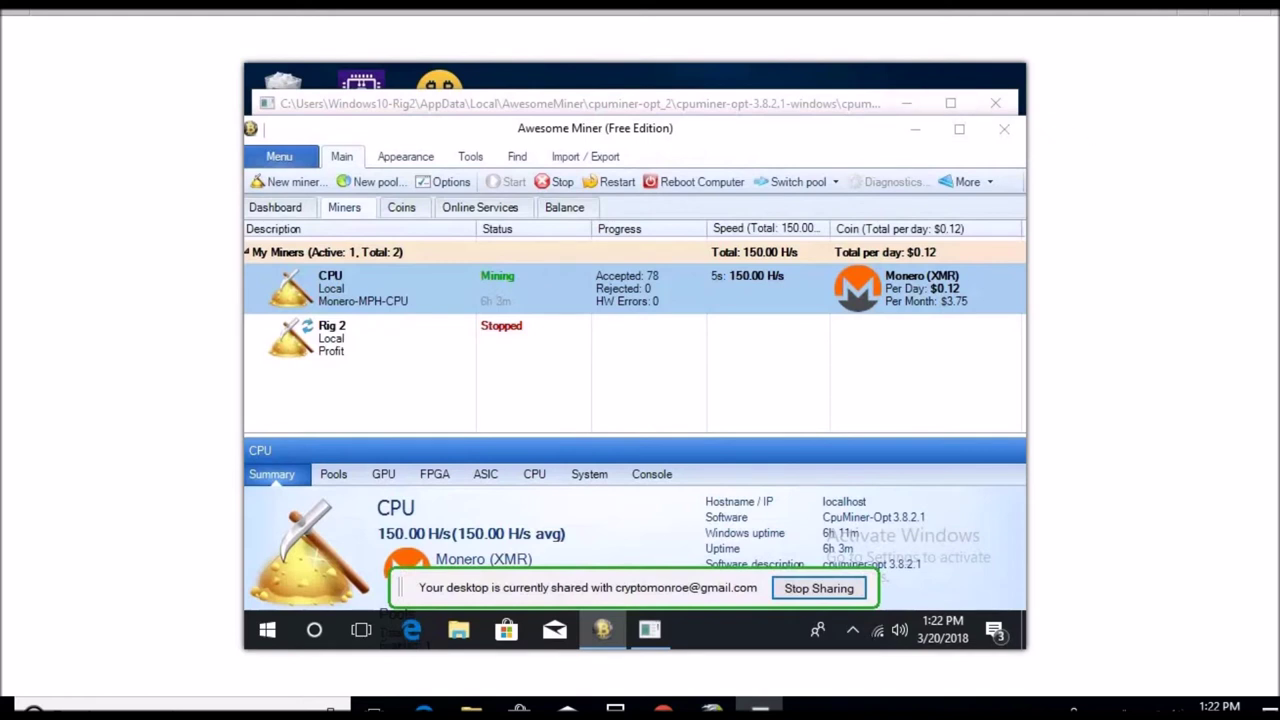
pyautogui.moveTo(819, 128)
pyautogui.mouseDown()
pyautogui.moveTo(826, 142)
pyautogui.moveTo(825, 121)
pyautogui.mouseUp()
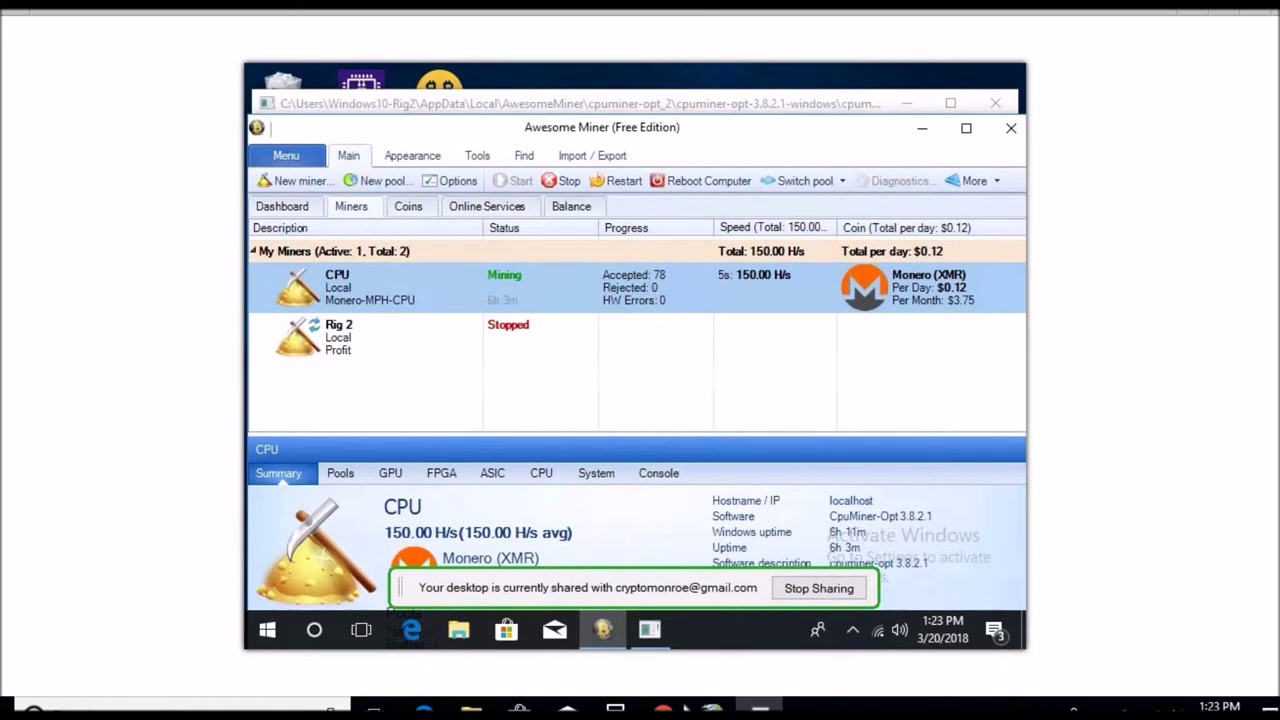
# Return to the Rig Profit-Loss.xls spreadsheet and set the Intel Core I5 8600k's revenue per day to 0.12.
pyautogui.moveTo(686, 708)
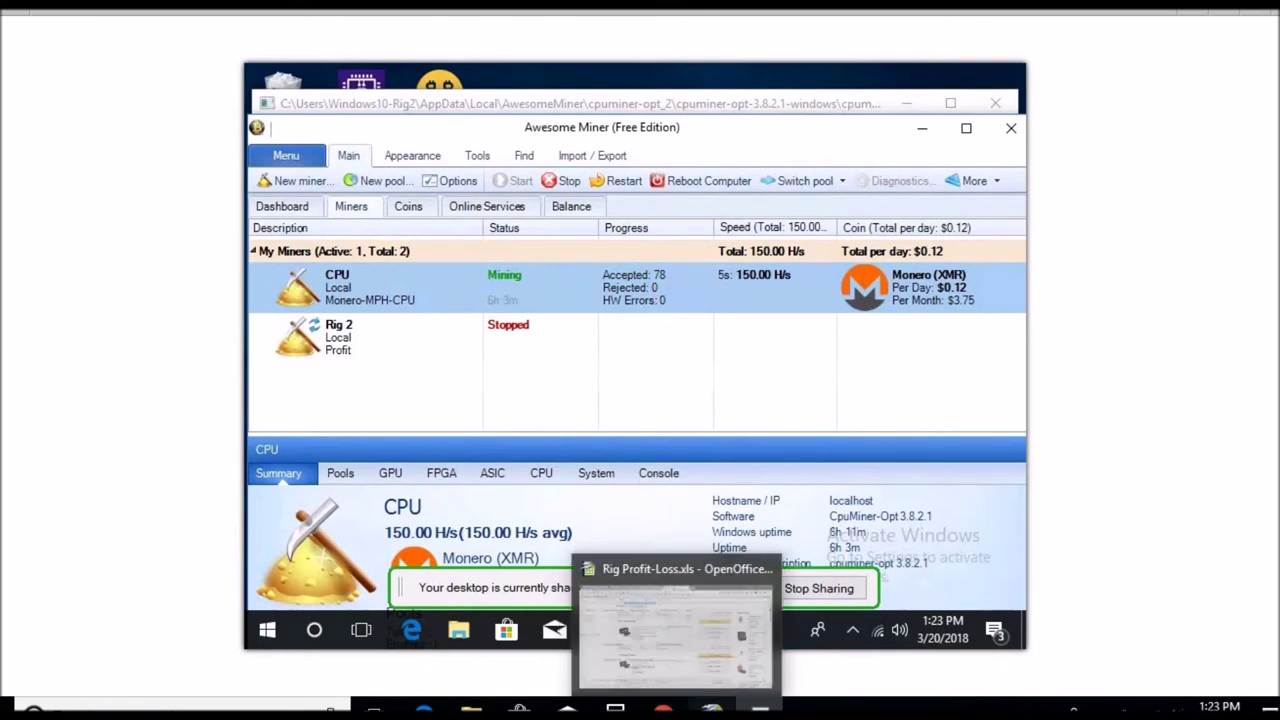
pyautogui.click(711, 708)
pyautogui.write('0.12')
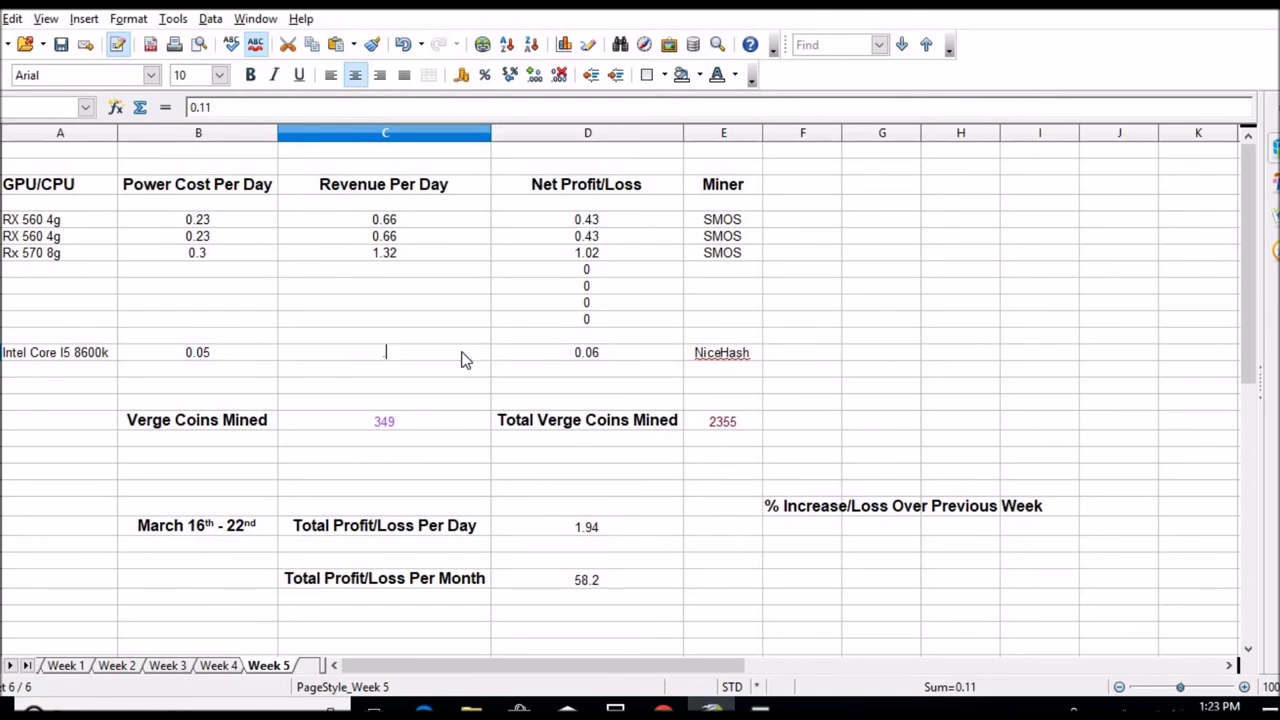
pyautogui.press('Return')
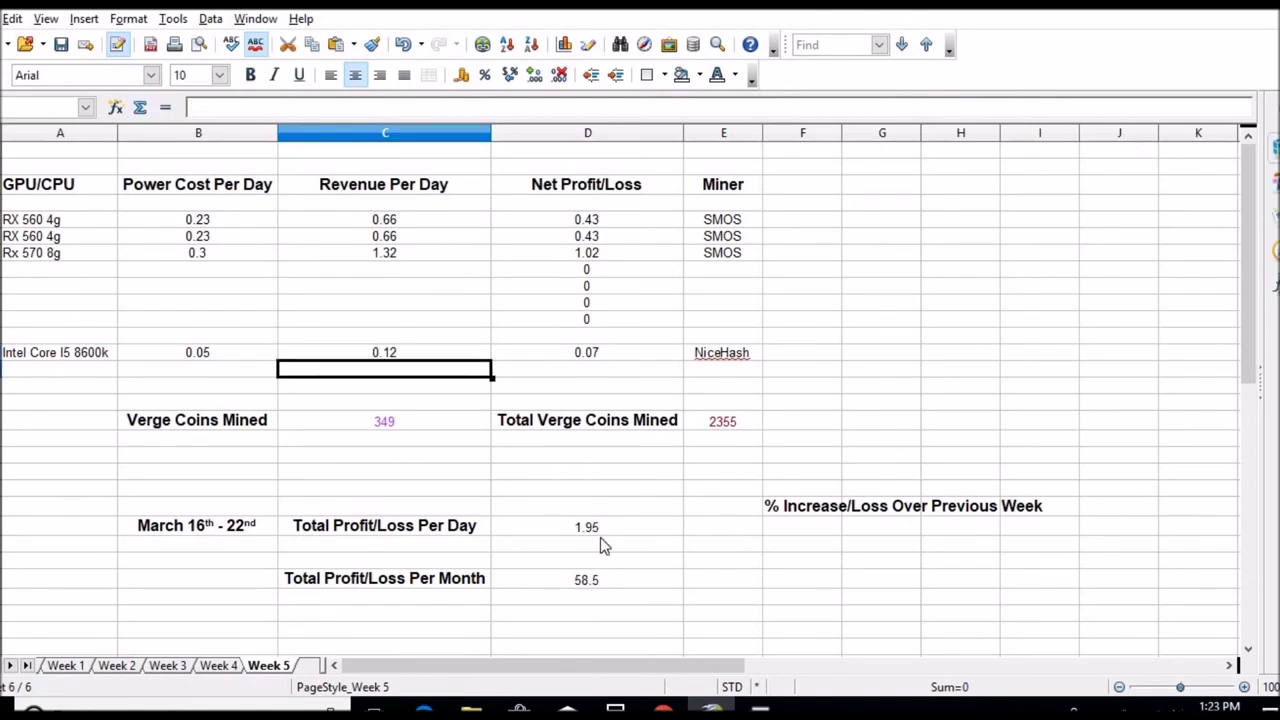
# Select the Total Profit/Loss Per Day value and save the spreadsheet, keeping its current Excel format.
pyautogui.click(617, 531)
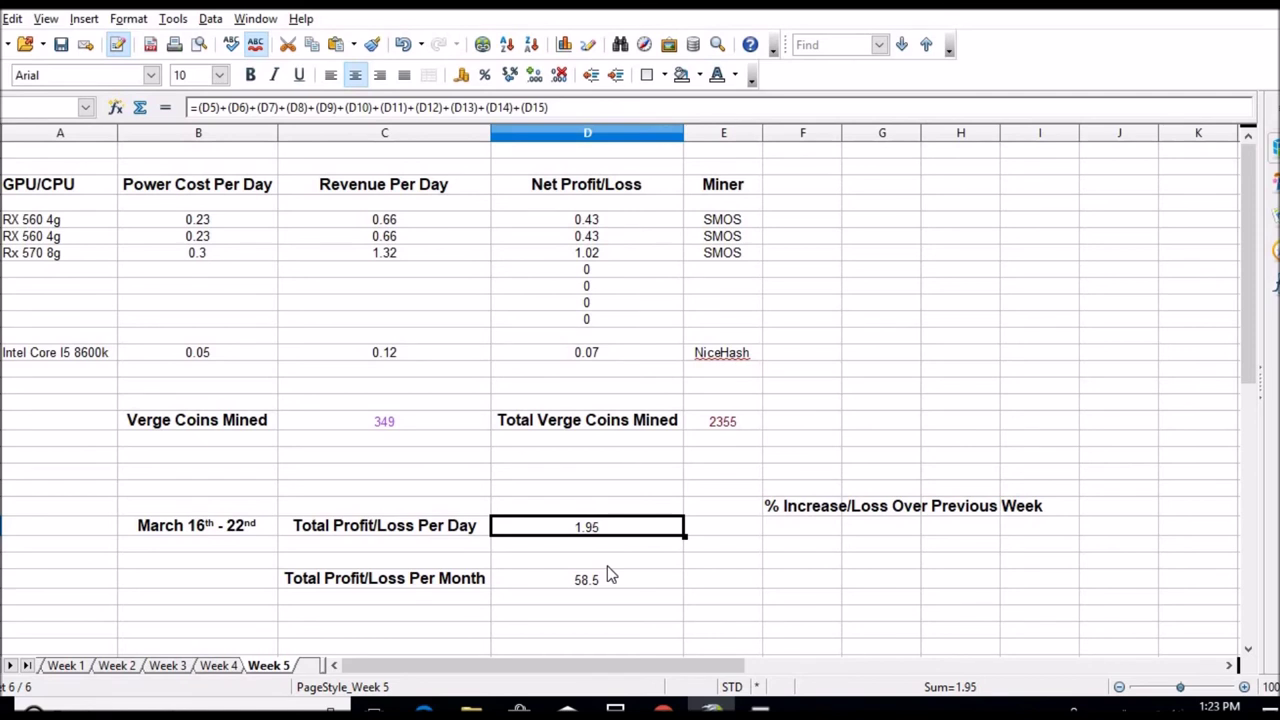
pyautogui.click(61, 45)
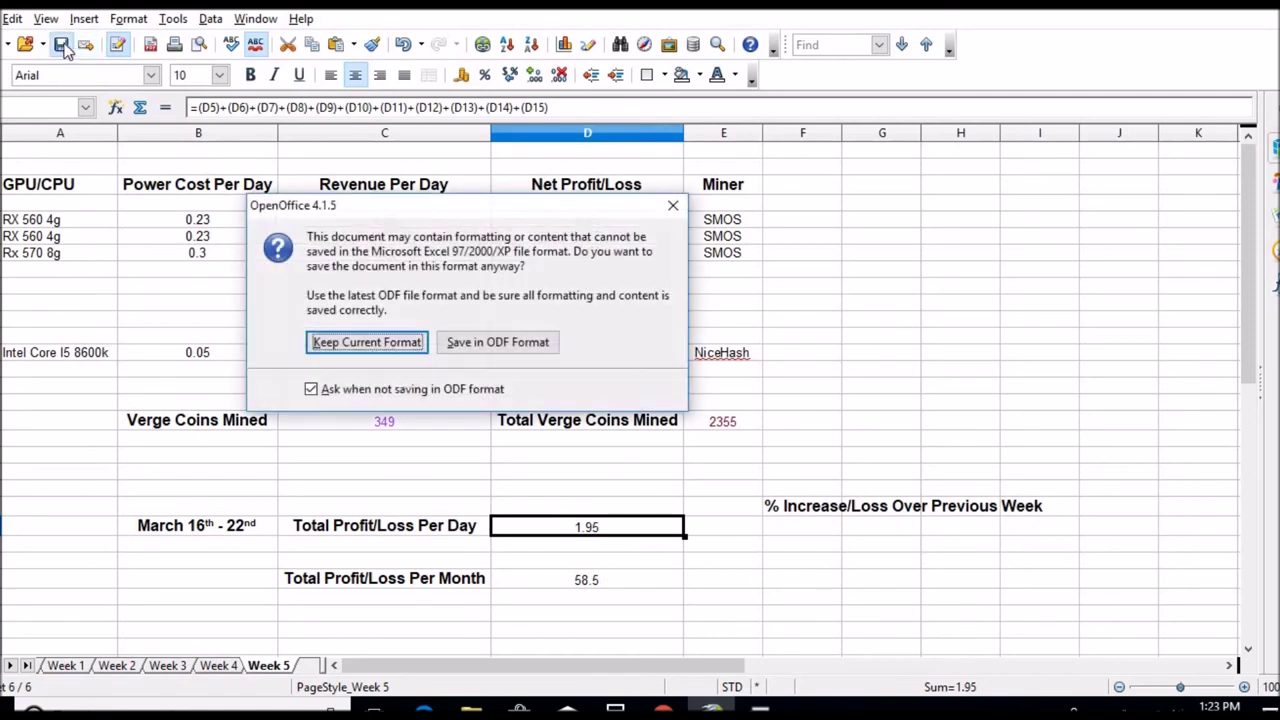
pyautogui.click(338, 342)
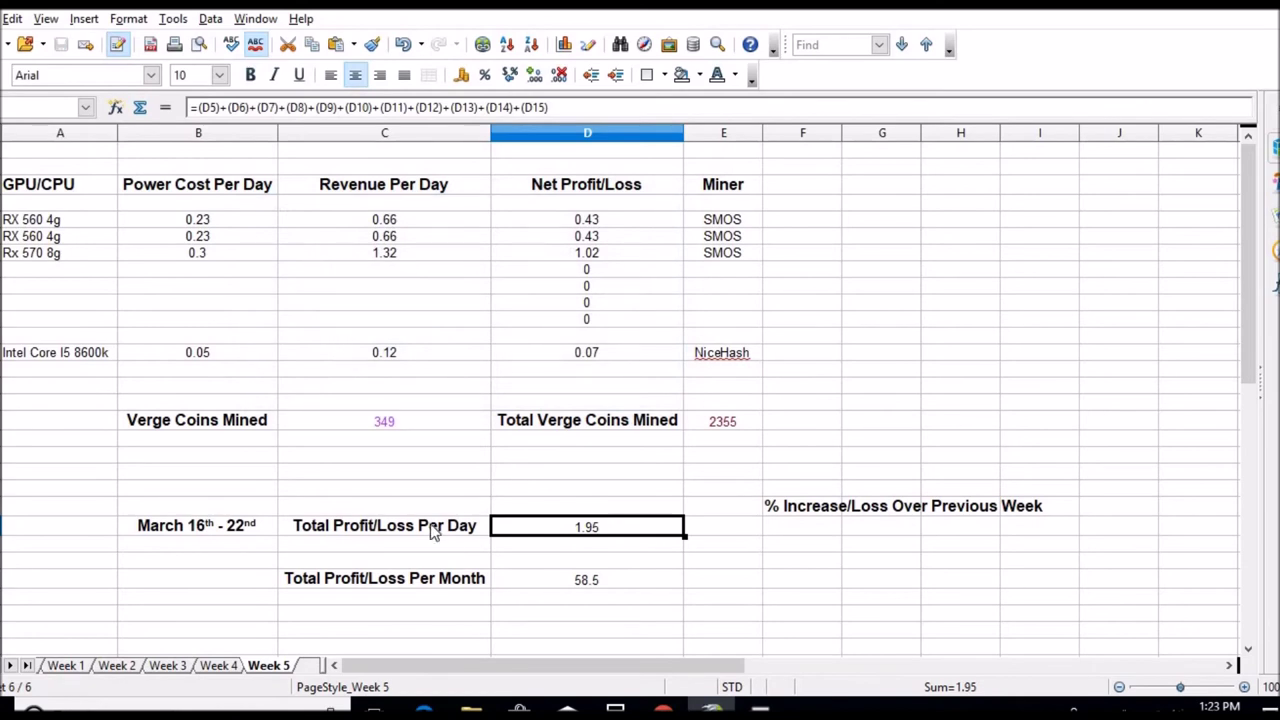
# Switch to the browser and review the recent graphics card orders in the Amazon order history.
pyautogui.click(663, 710)
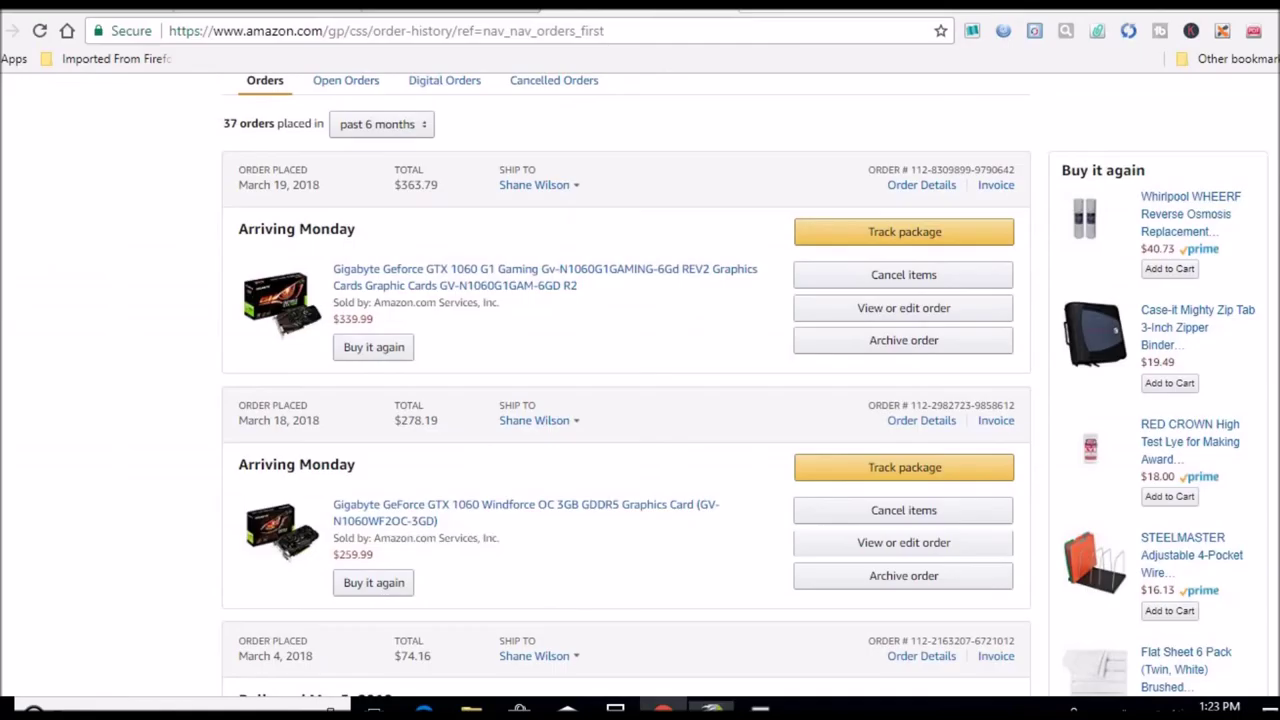
pyautogui.moveTo(534, 185)
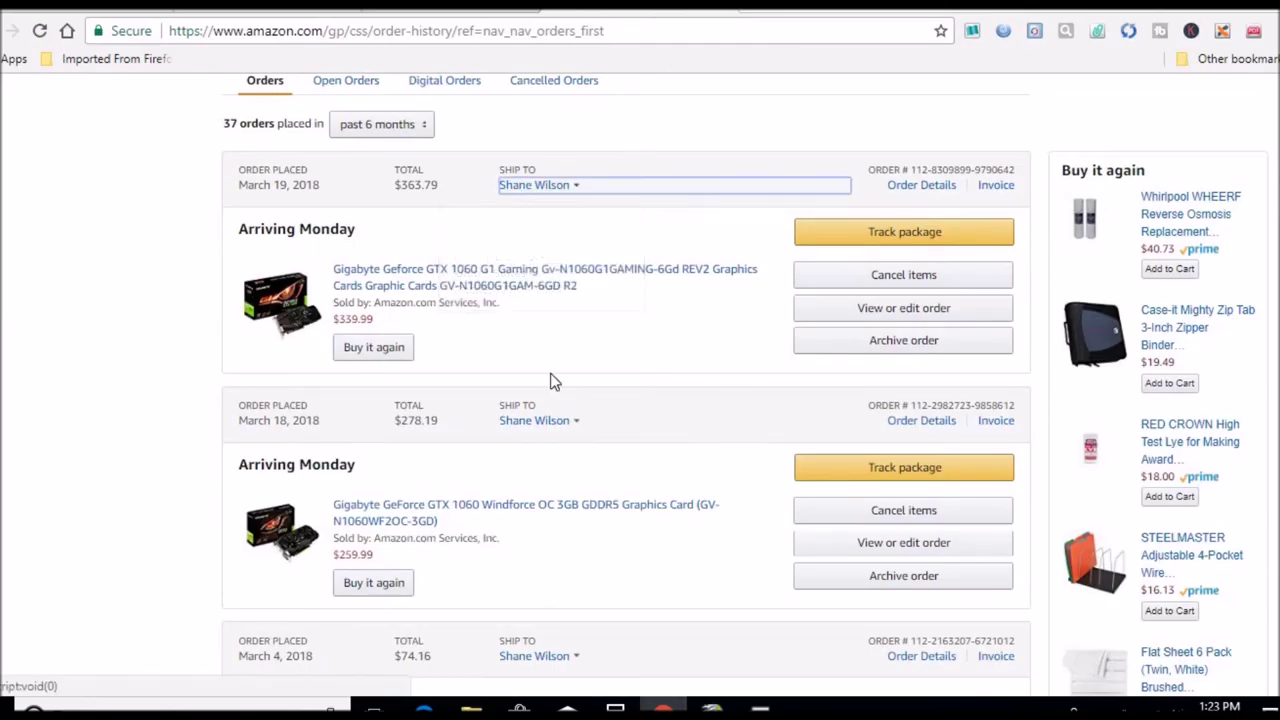